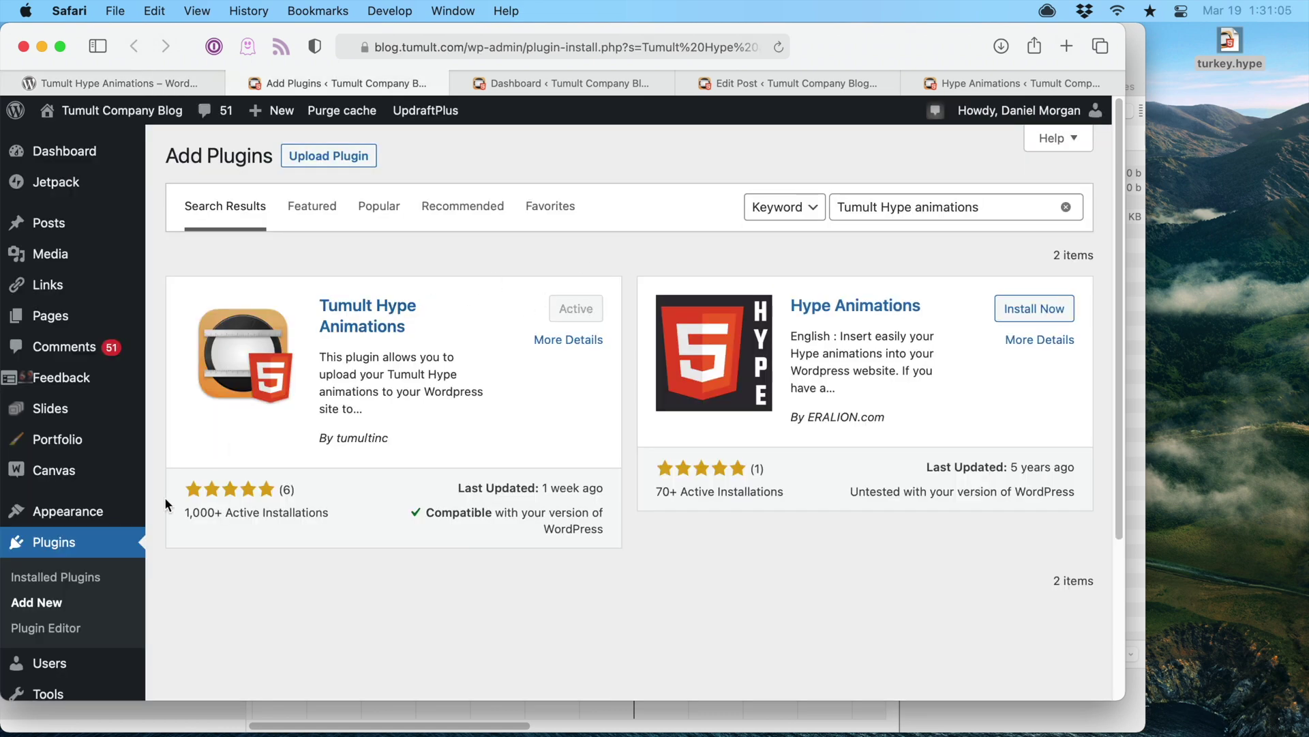
{"action": "scroll", "coordinate": [88, 527], "scroll_direction": "down", "scroll_amount": 5}
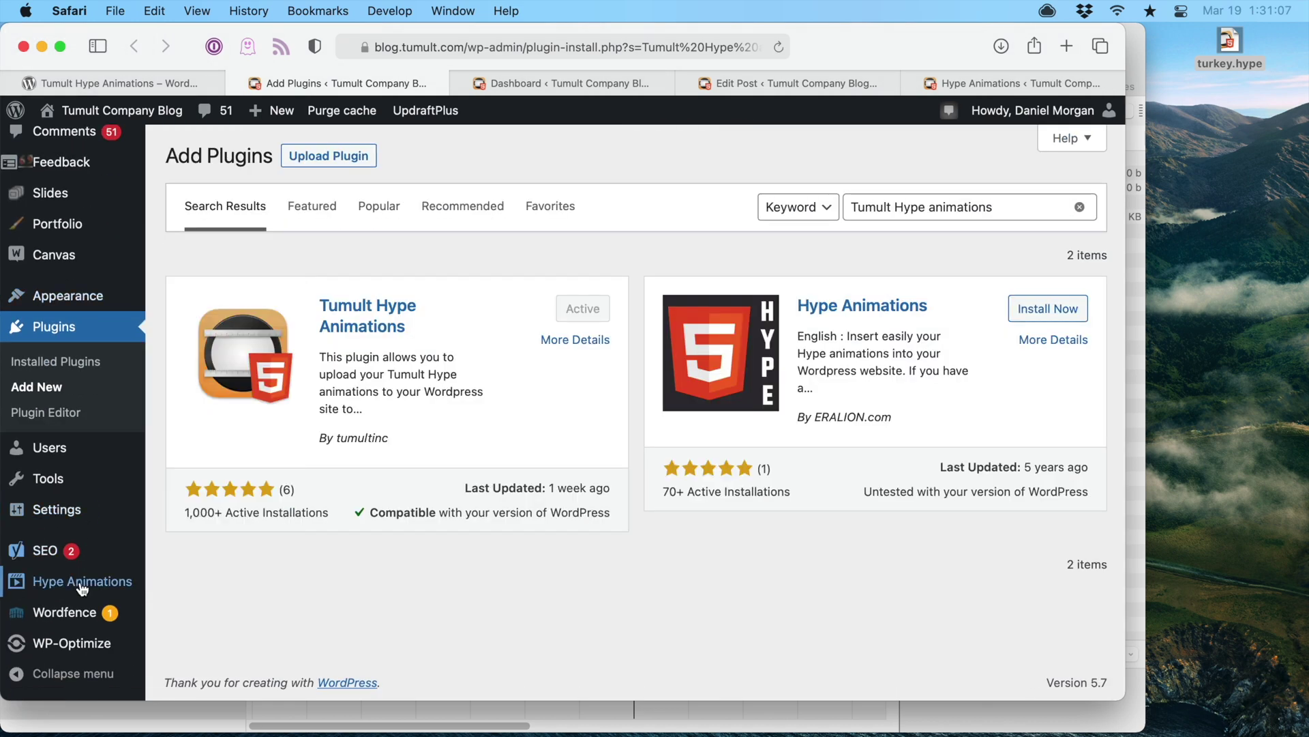
Show the Hype Animations admin page with its Manage animations table
{"action": "left_click", "coordinate": [81, 581]}
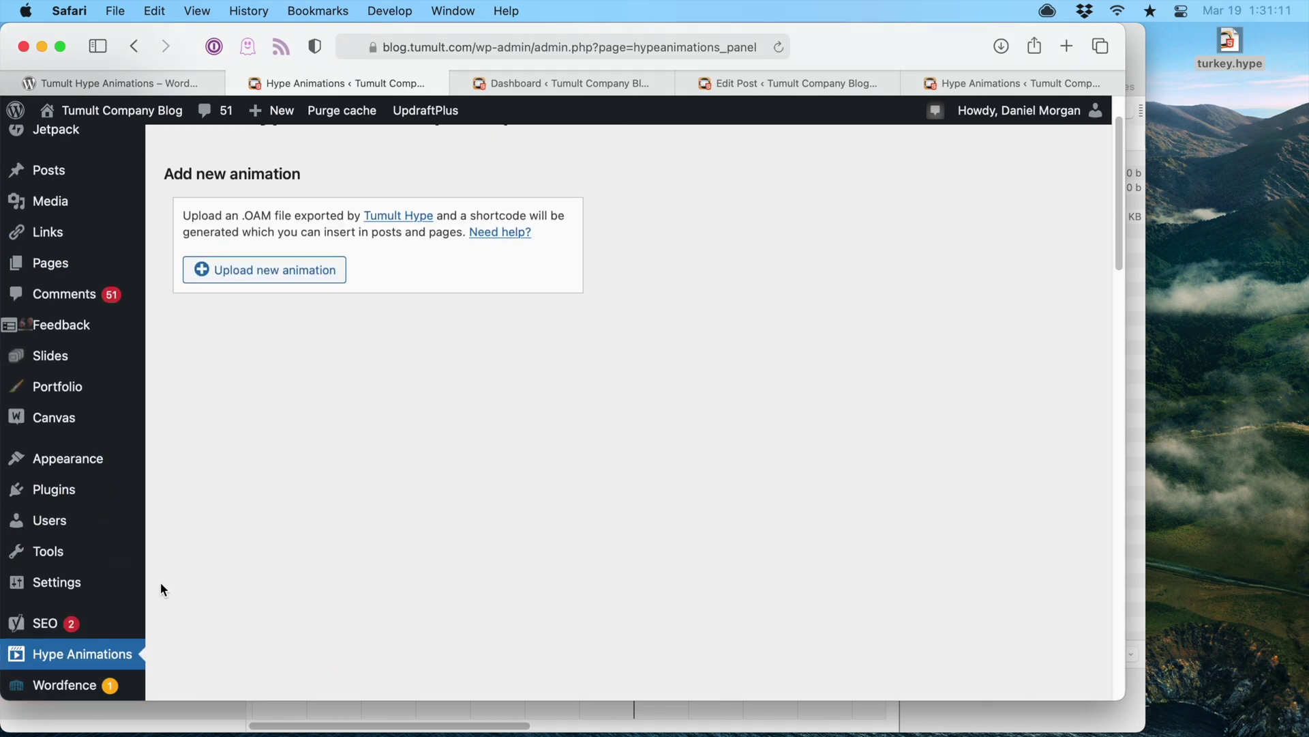
{"action": "scroll", "coordinate": [161, 585], "scroll_direction": "down", "scroll_amount": 3}
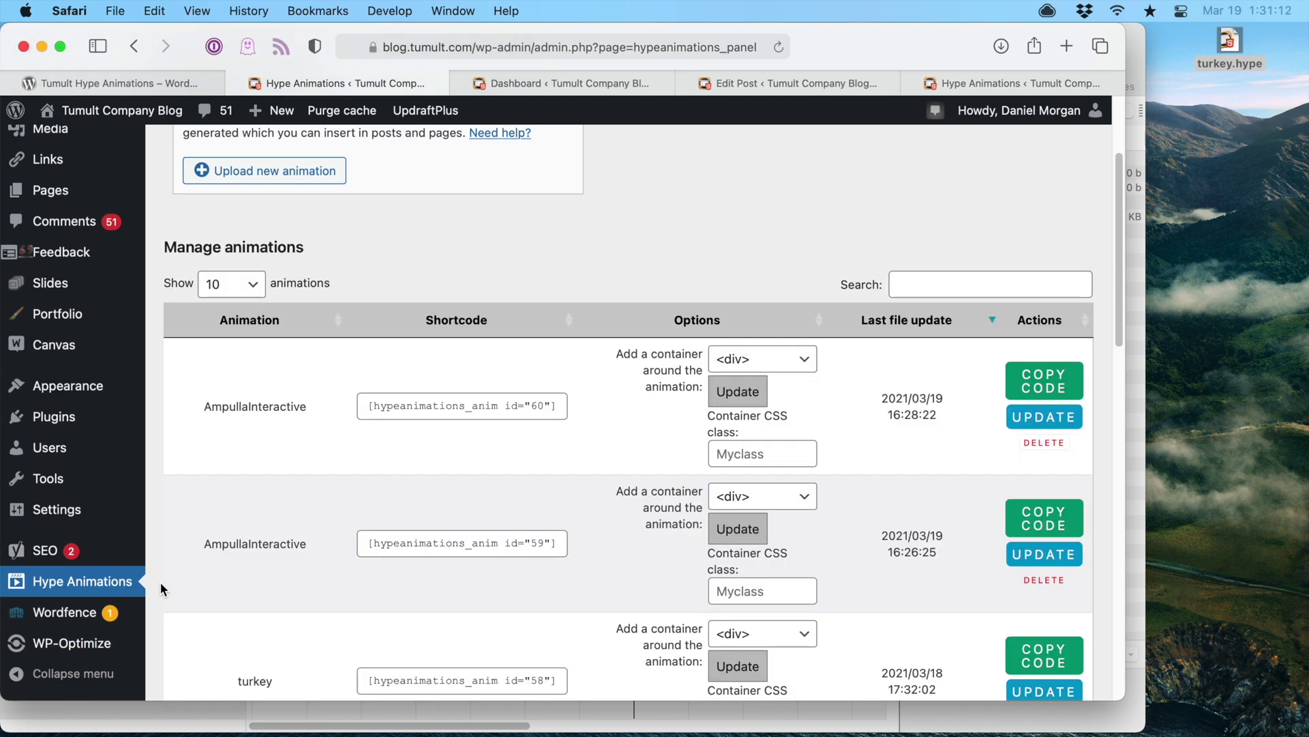
{"action": "scroll", "coordinate": [160, 581], "scroll_direction": "down", "scroll_amount": 1}
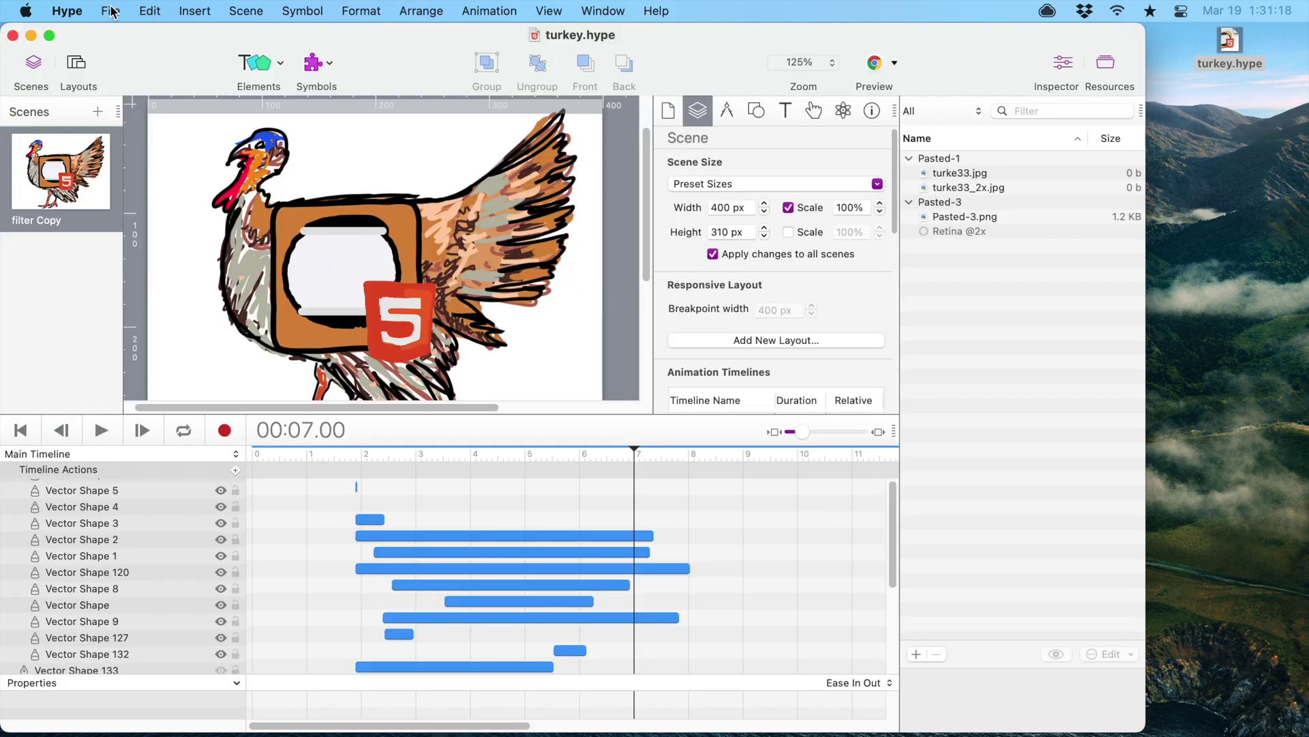
Export the turkey document as turkey.oam on the Desktop, accepting the compatibility summary
{"action": "left_click", "coordinate": [110, 11]}
{"action": "mouse_move", "coordinate": [148, 337]}
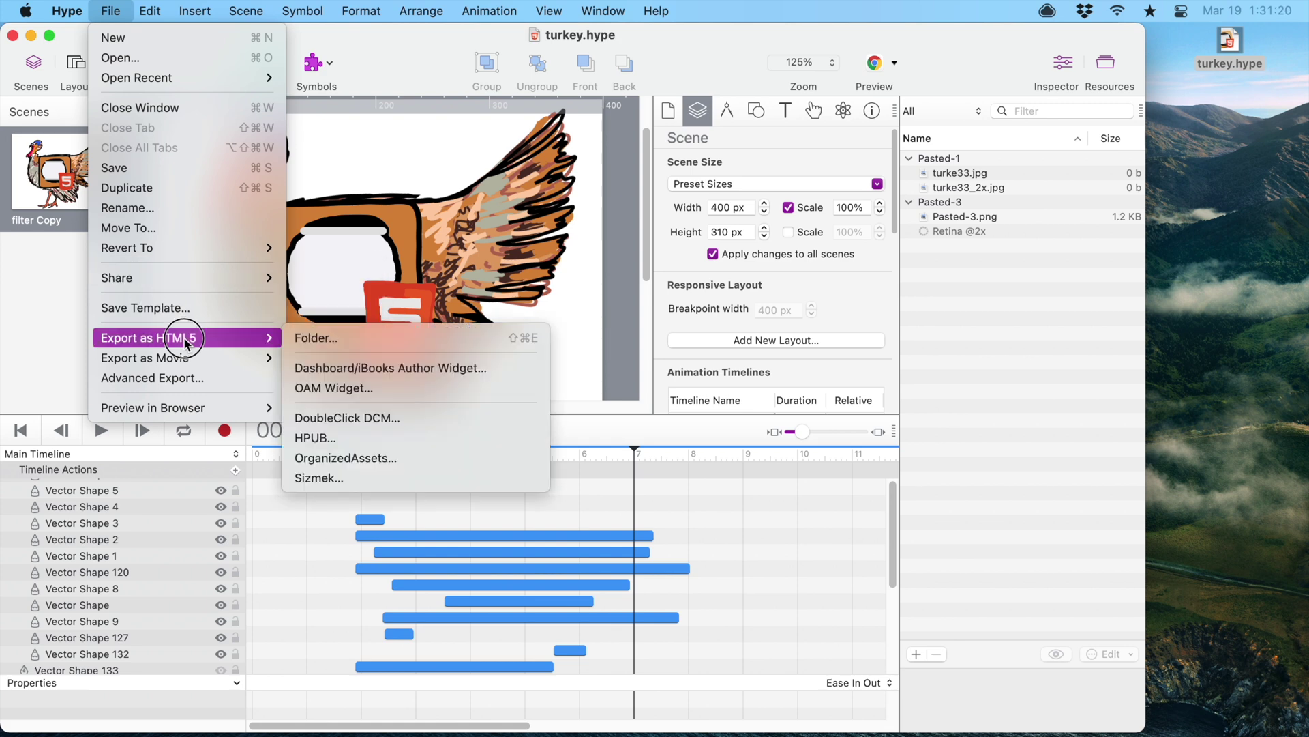
{"action": "left_click", "coordinate": [334, 387]}
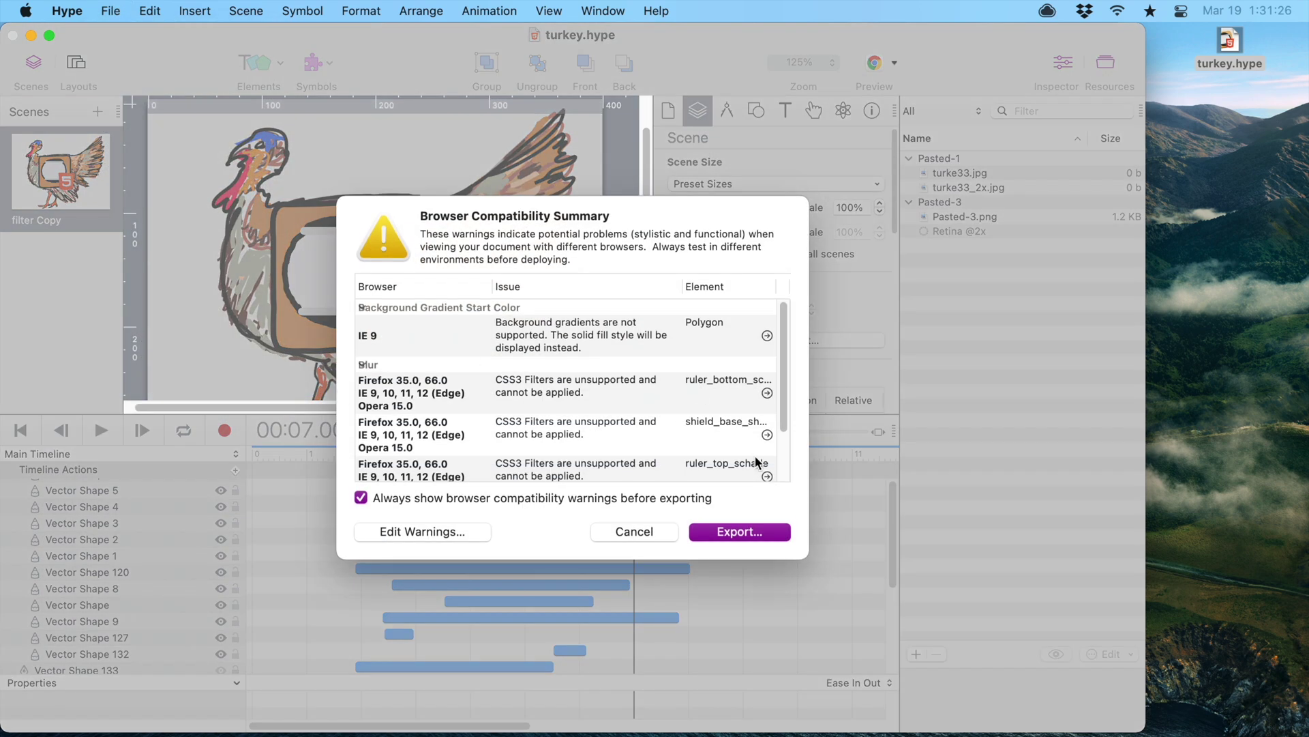
{"action": "left_click", "coordinate": [763, 532]}
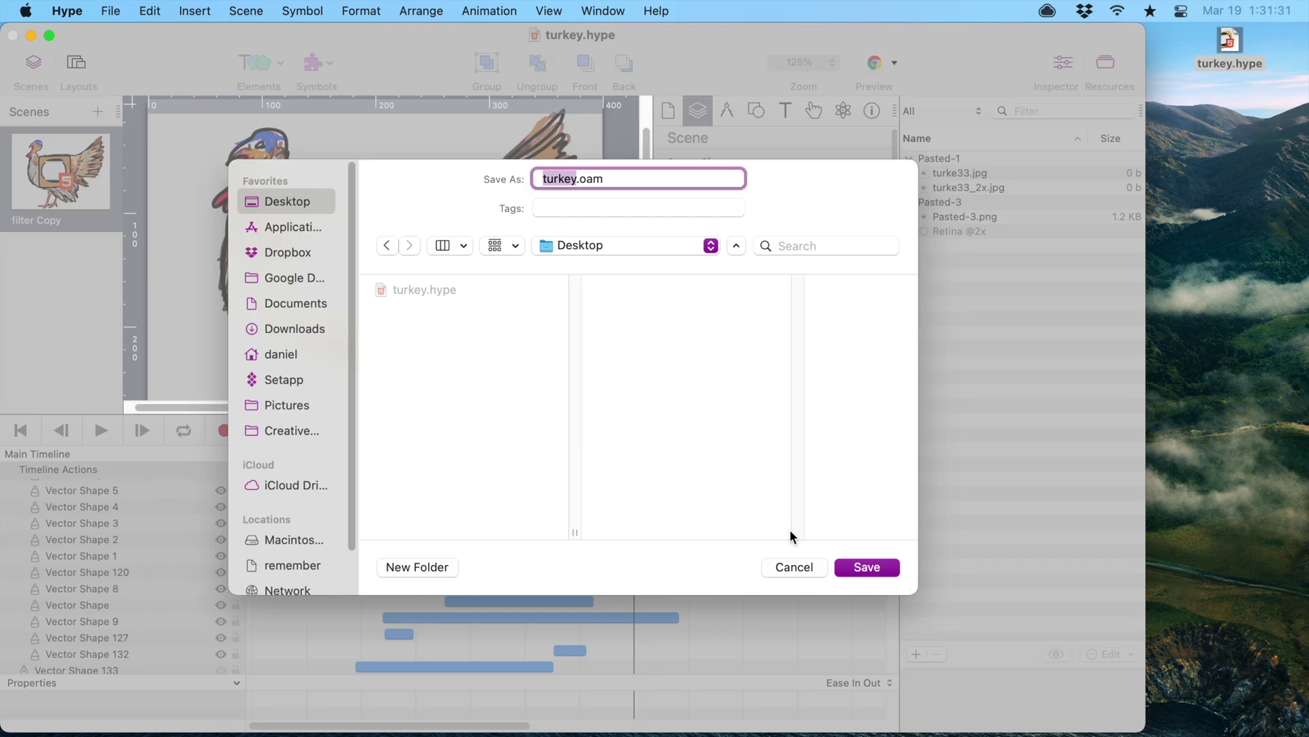
{"action": "key", "text": "Return"}
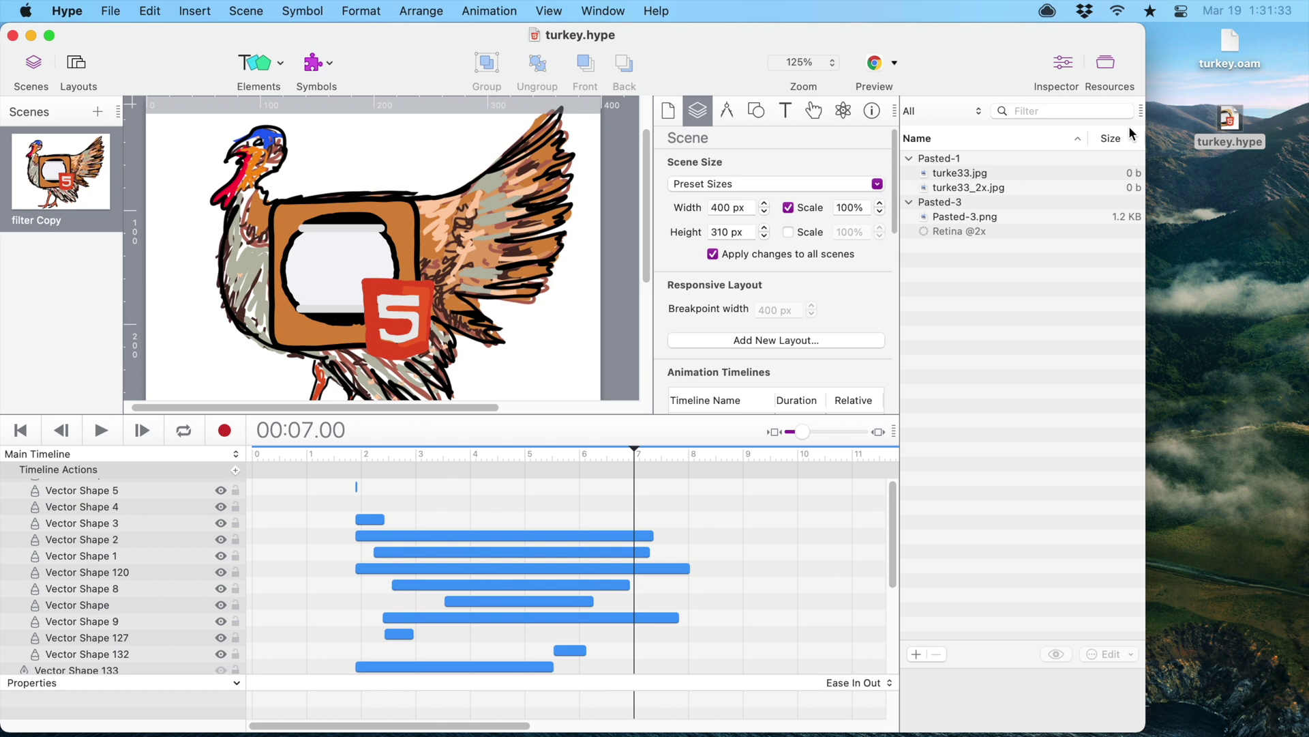
{"action": "left_click", "coordinate": [1234, 53]}
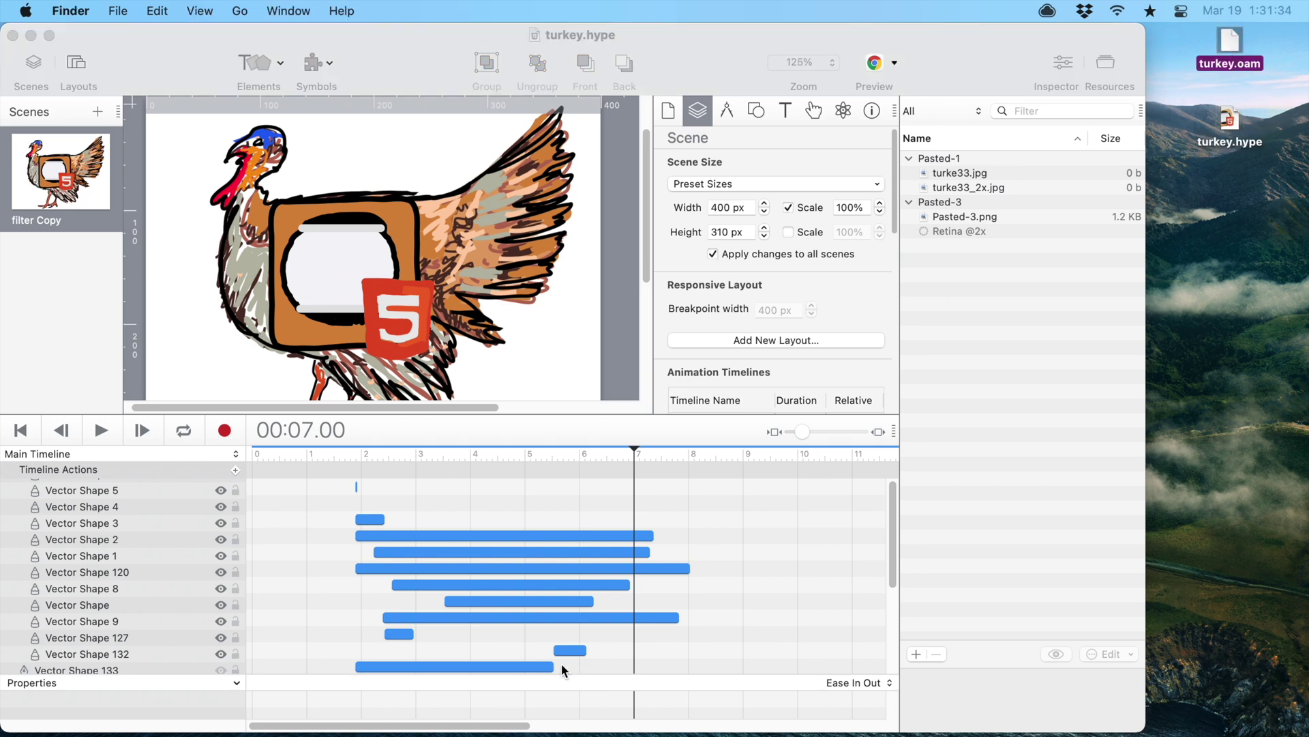
{"action": "scroll", "coordinate": [480, 354], "scroll_direction": "up", "scroll_amount": 3}
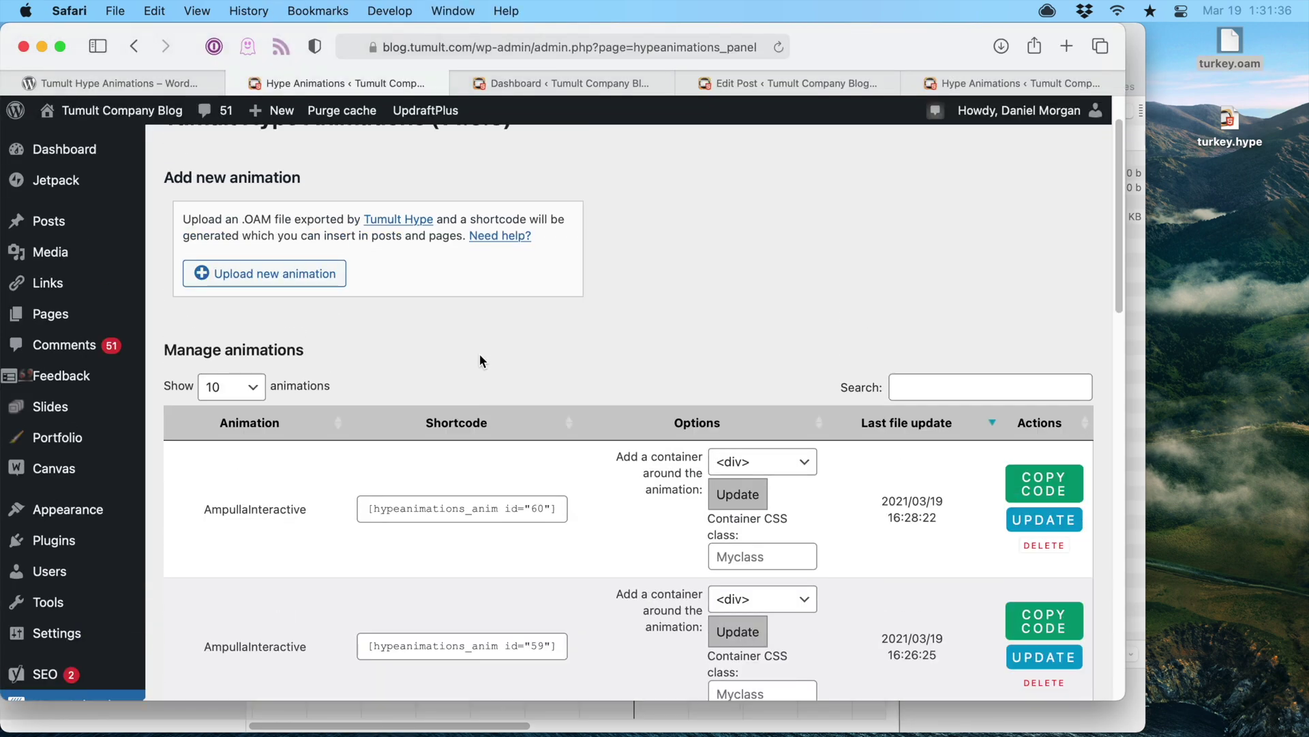
{"action": "scroll", "coordinate": [290, 353], "scroll_direction": "up", "scroll_amount": 3}
Upload turkey.oam as a new animation and copy its generated shortcode (id 61)
{"action": "left_click", "coordinate": [273, 338]}
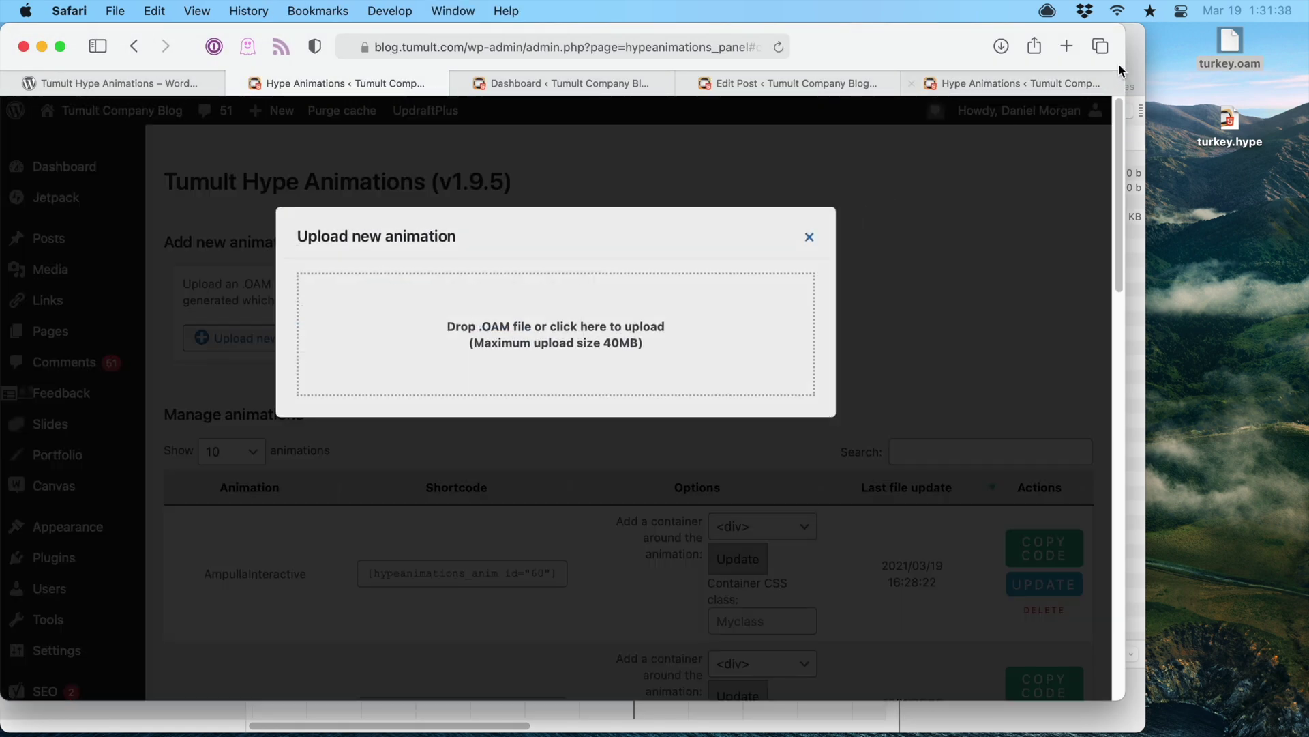
{"action": "left_click_drag", "start_coordinate": [1231, 46], "coordinate": [672, 304]}
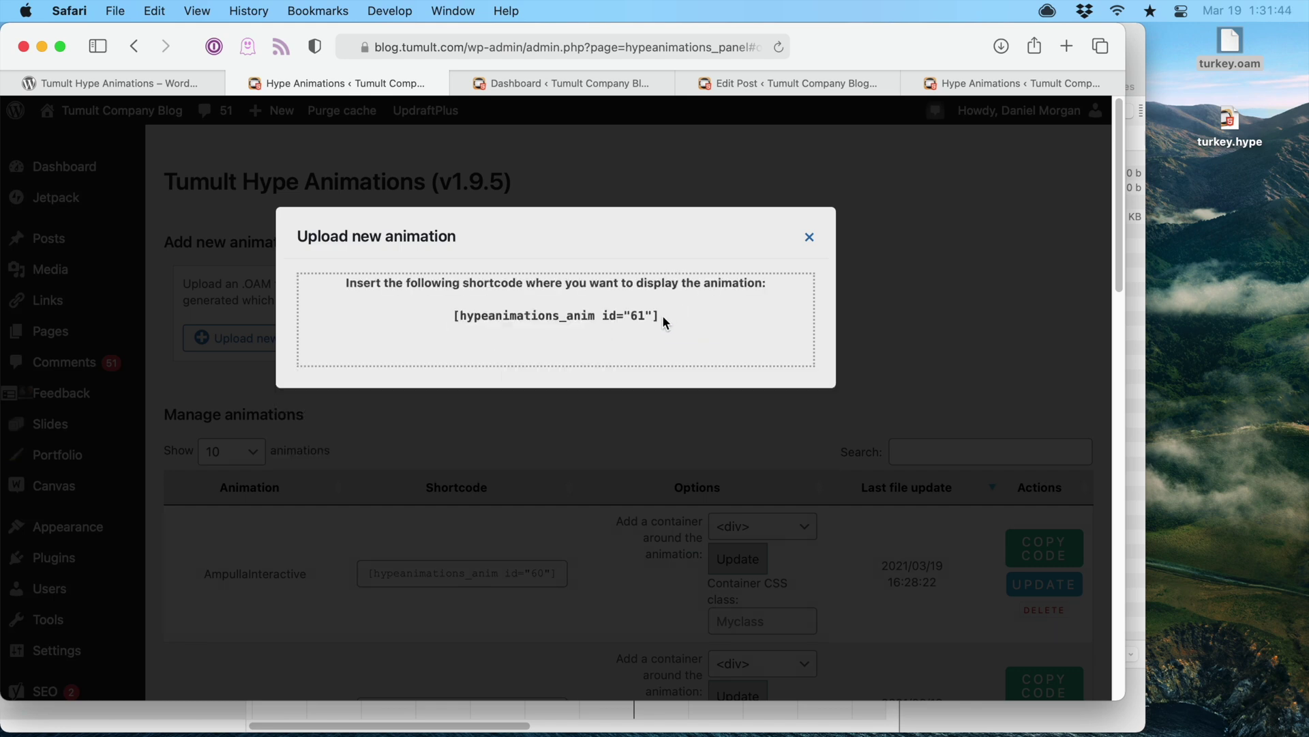
{"action": "left_click_drag", "start_coordinate": [663, 316], "coordinate": [453, 315]}
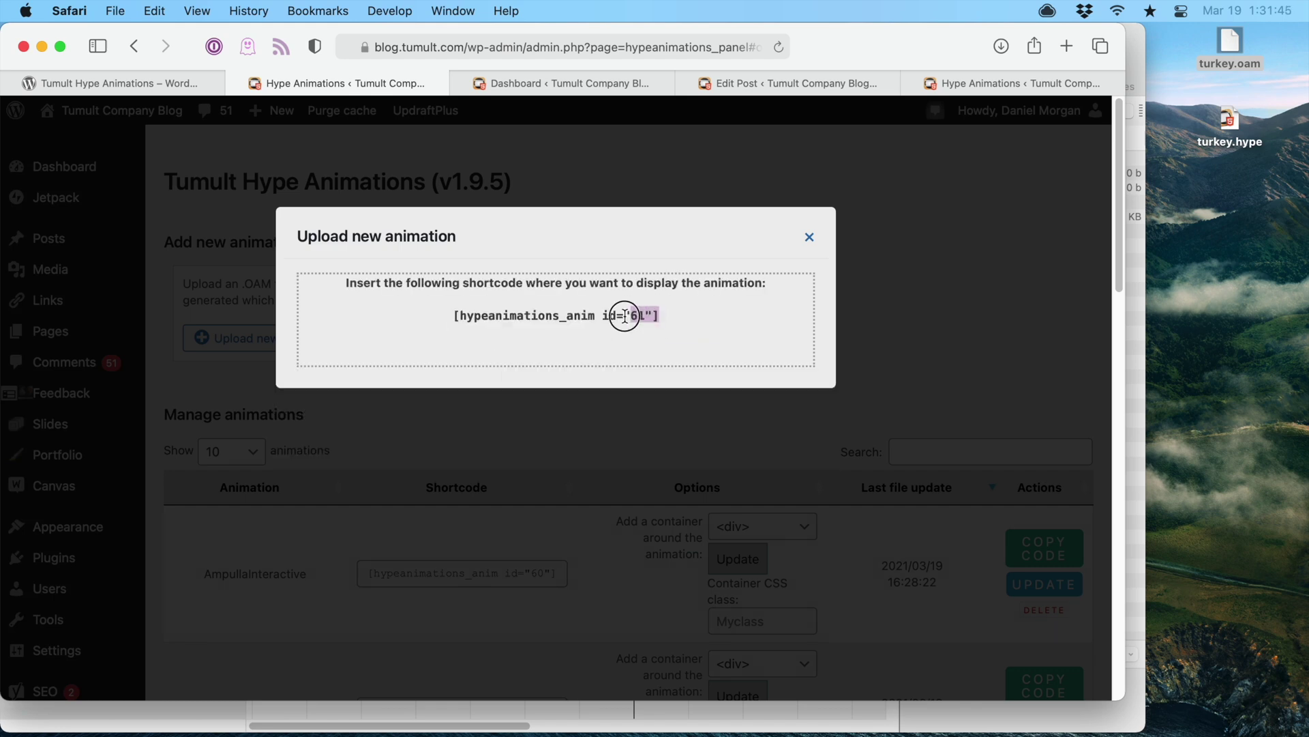
{"action": "right_click", "coordinate": [476, 313]}
{"action": "left_click", "coordinate": [502, 370]}
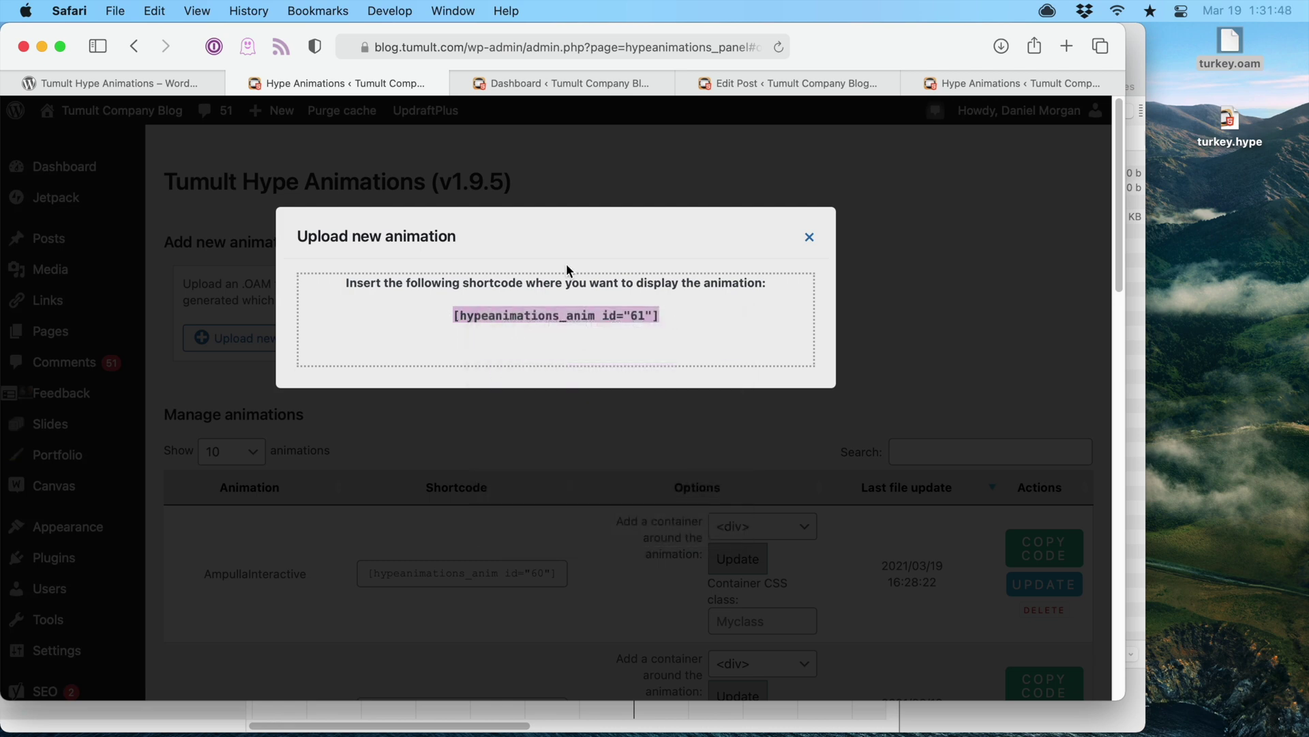
Paste the id 61 shortcode into a paragraph of My Test Post
{"action": "left_click", "coordinate": [804, 82]}
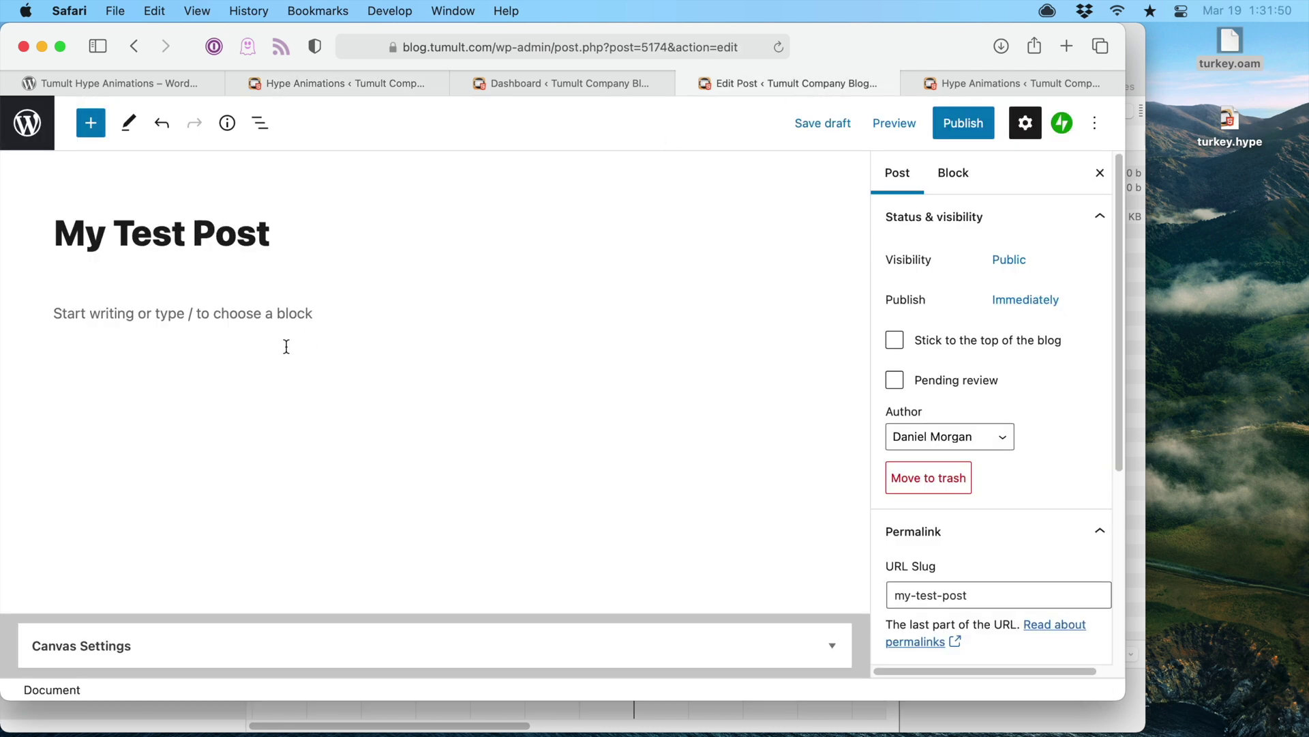
{"action": "left_click", "coordinate": [321, 313]}
{"action": "key", "text": "super+v"}
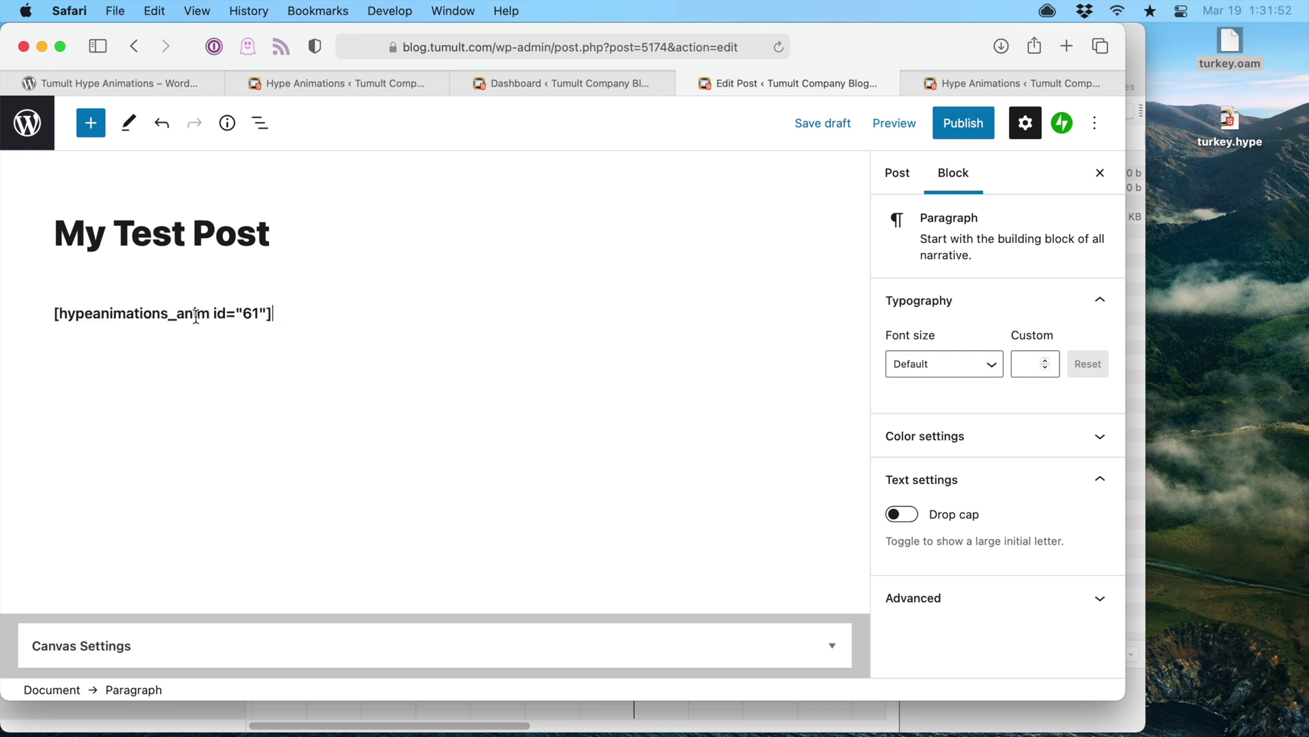
Preview My Test Post in a new tab and switch to it
{"action": "left_click", "coordinate": [900, 129]}
{"action": "left_click", "coordinate": [810, 292]}
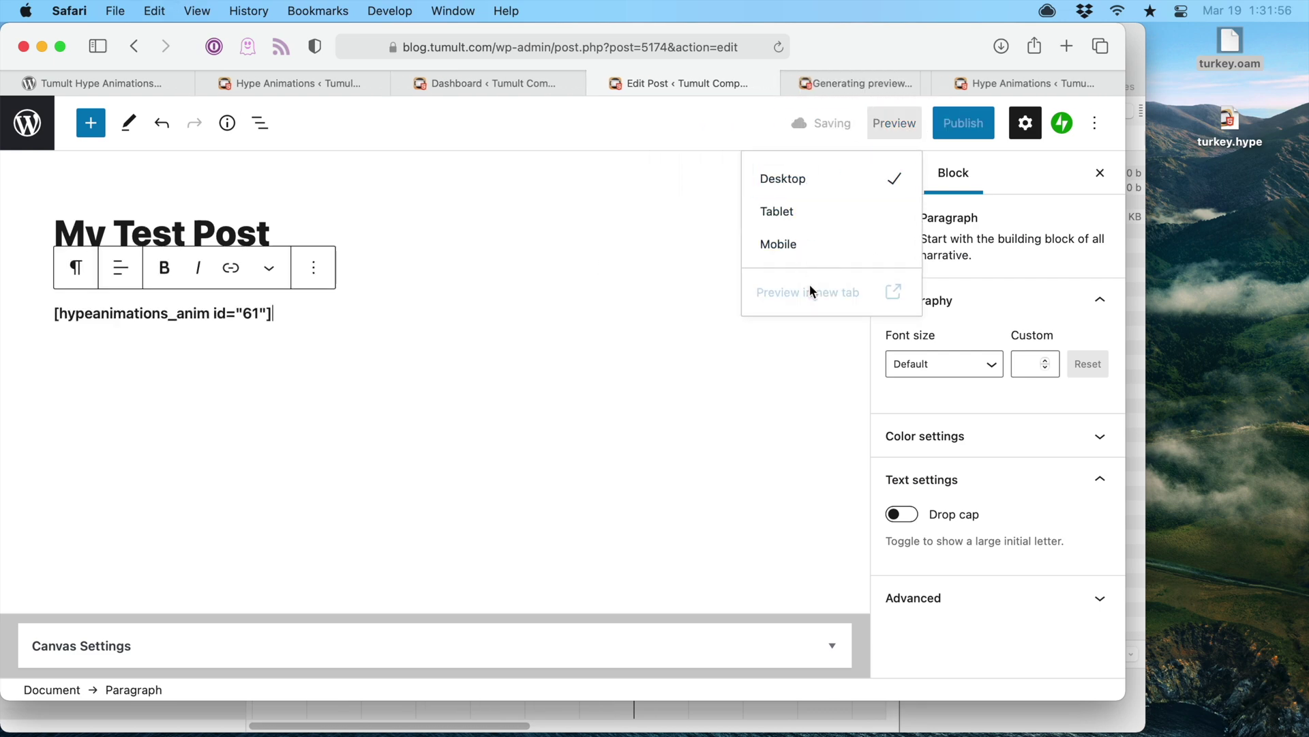
{"action": "left_click", "coordinate": [817, 86]}
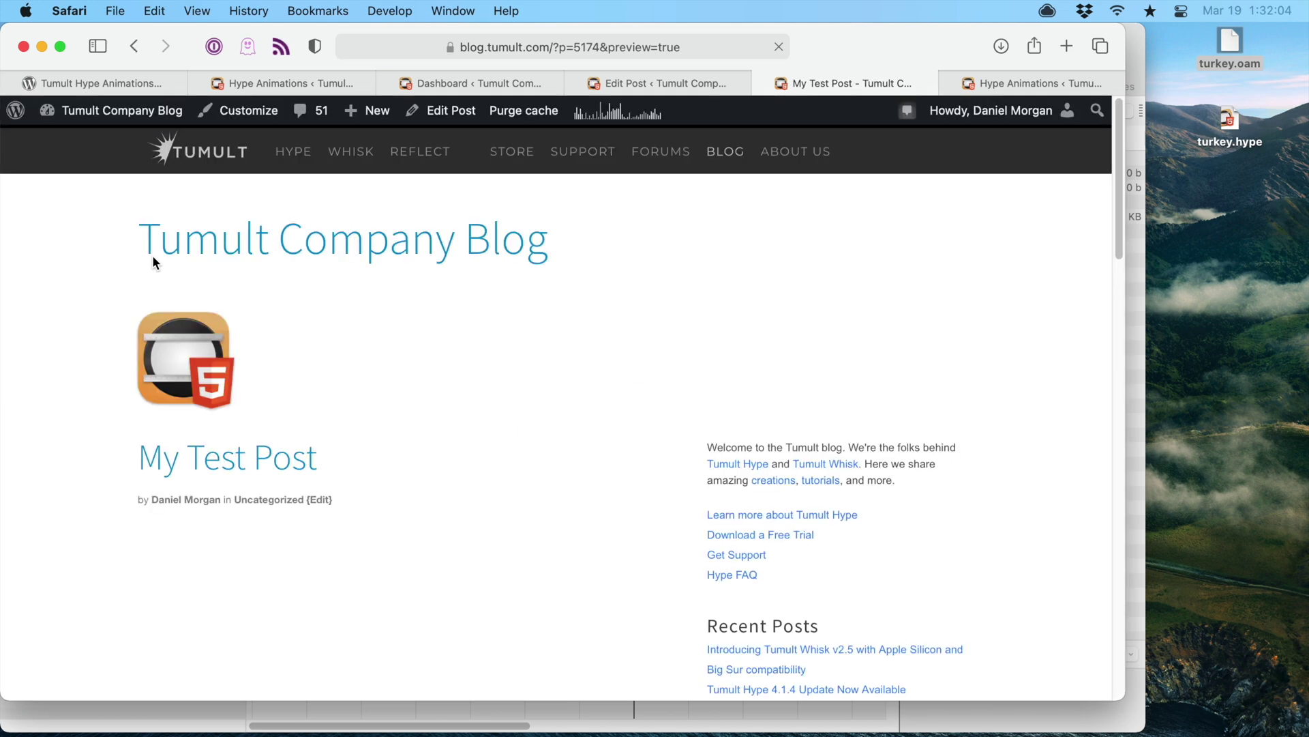
{"action": "scroll", "coordinate": [72, 315], "scroll_direction": "down", "scroll_amount": 5}
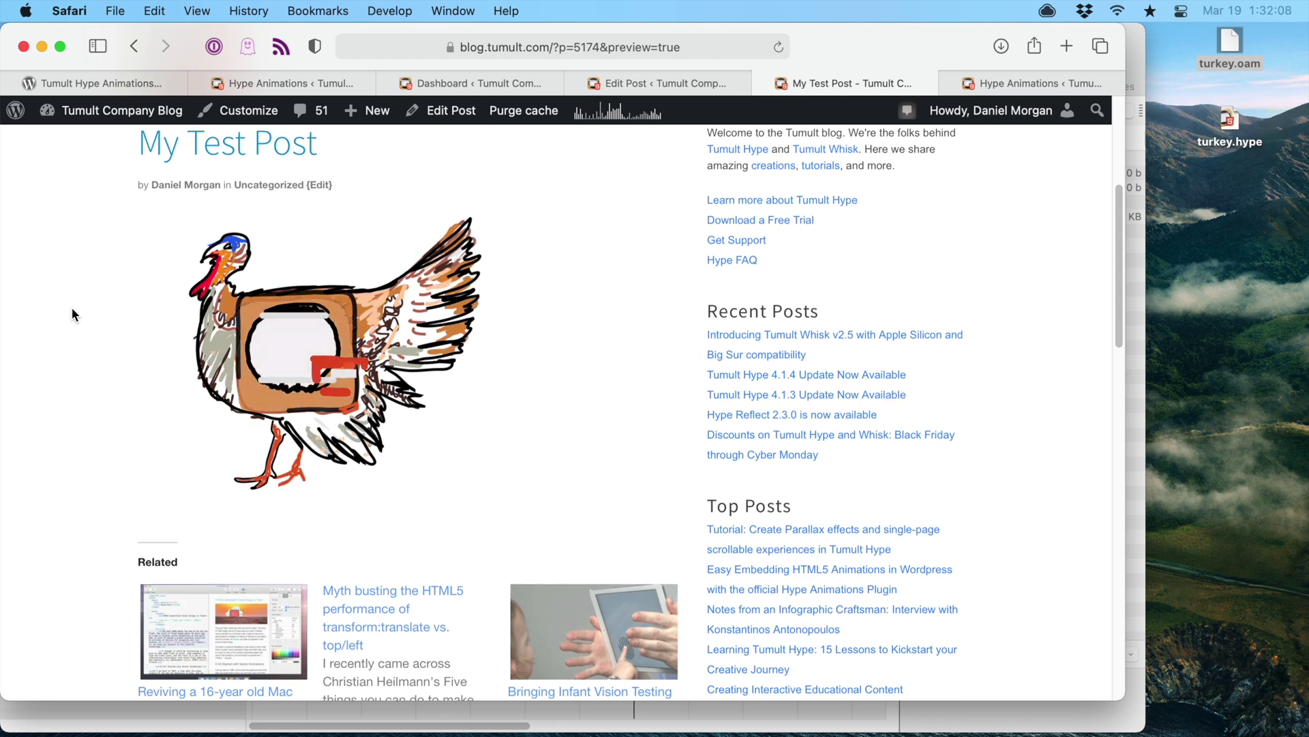
{"action": "scroll", "coordinate": [72, 314], "scroll_direction": "up", "scroll_amount": 1}
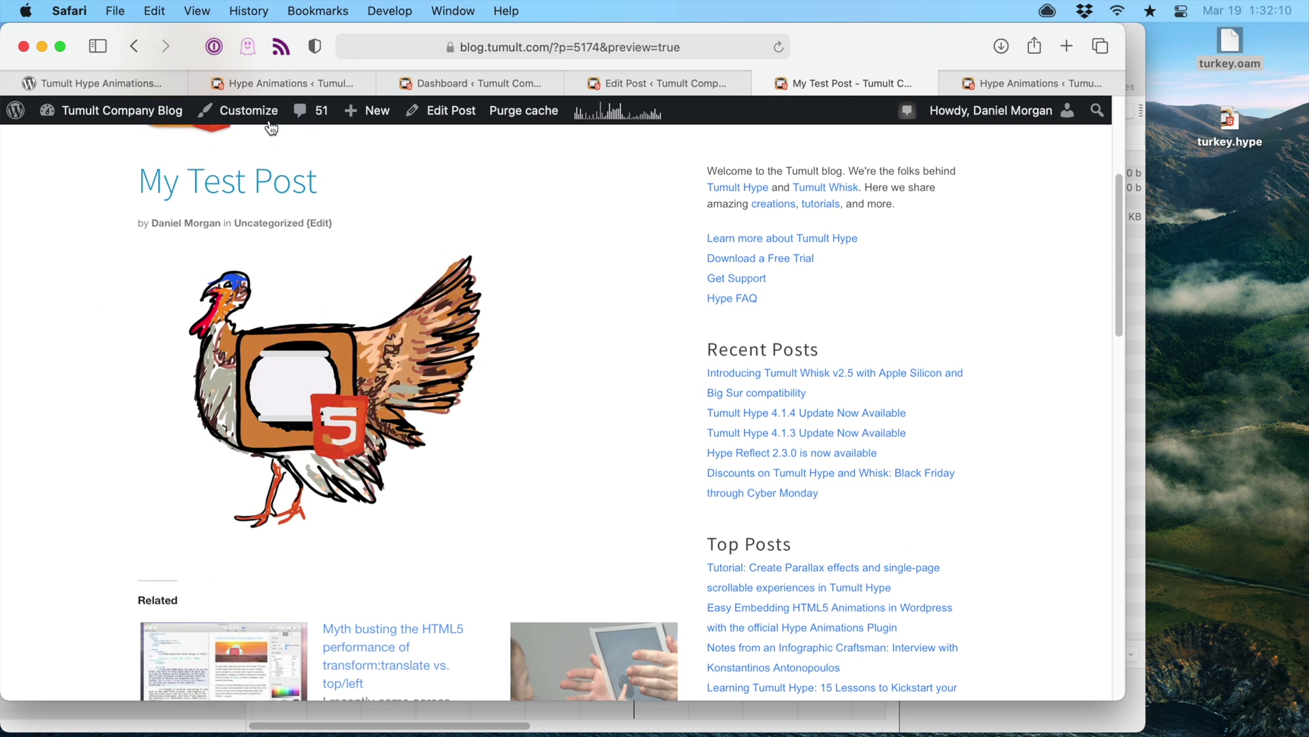
Return to the Hype Animations admin tab after viewing the playing turkey preview
{"action": "left_click", "coordinate": [317, 86]}
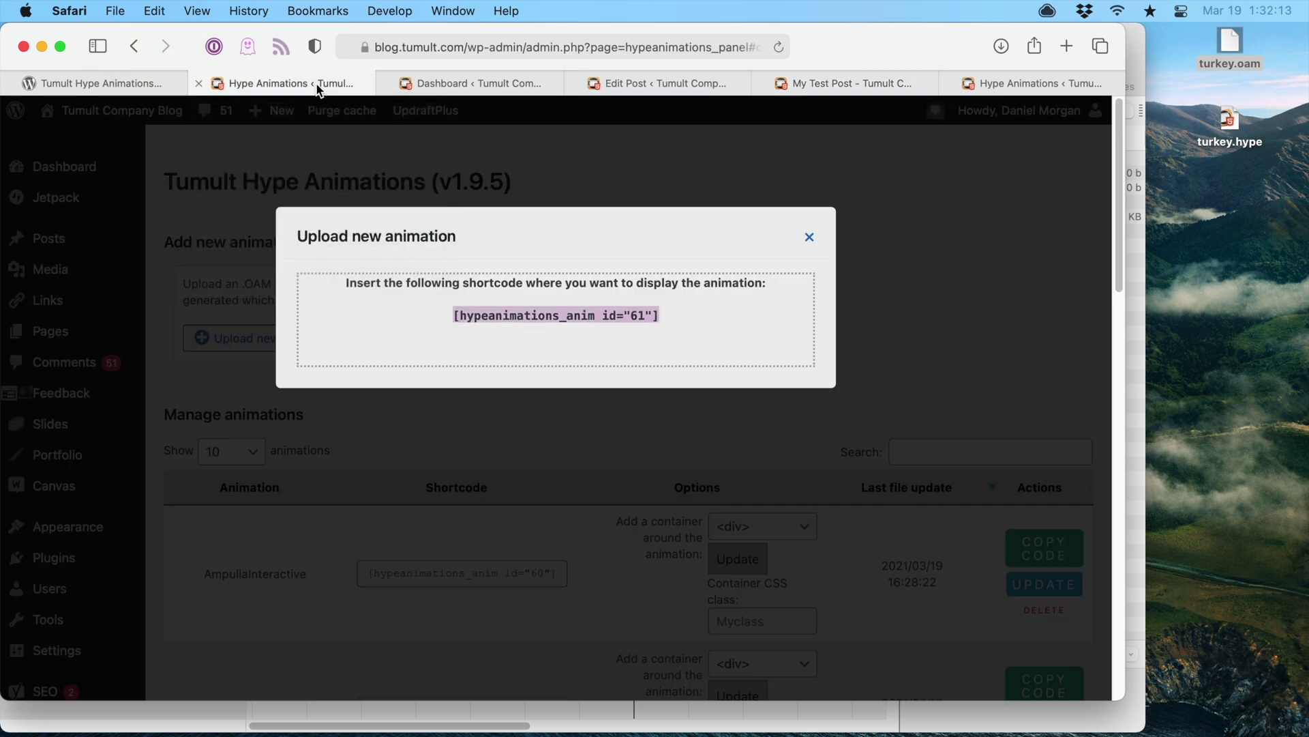
Close the shortcode dialog and show the turkey row's container dropdown
{"action": "left_click", "coordinate": [809, 240]}
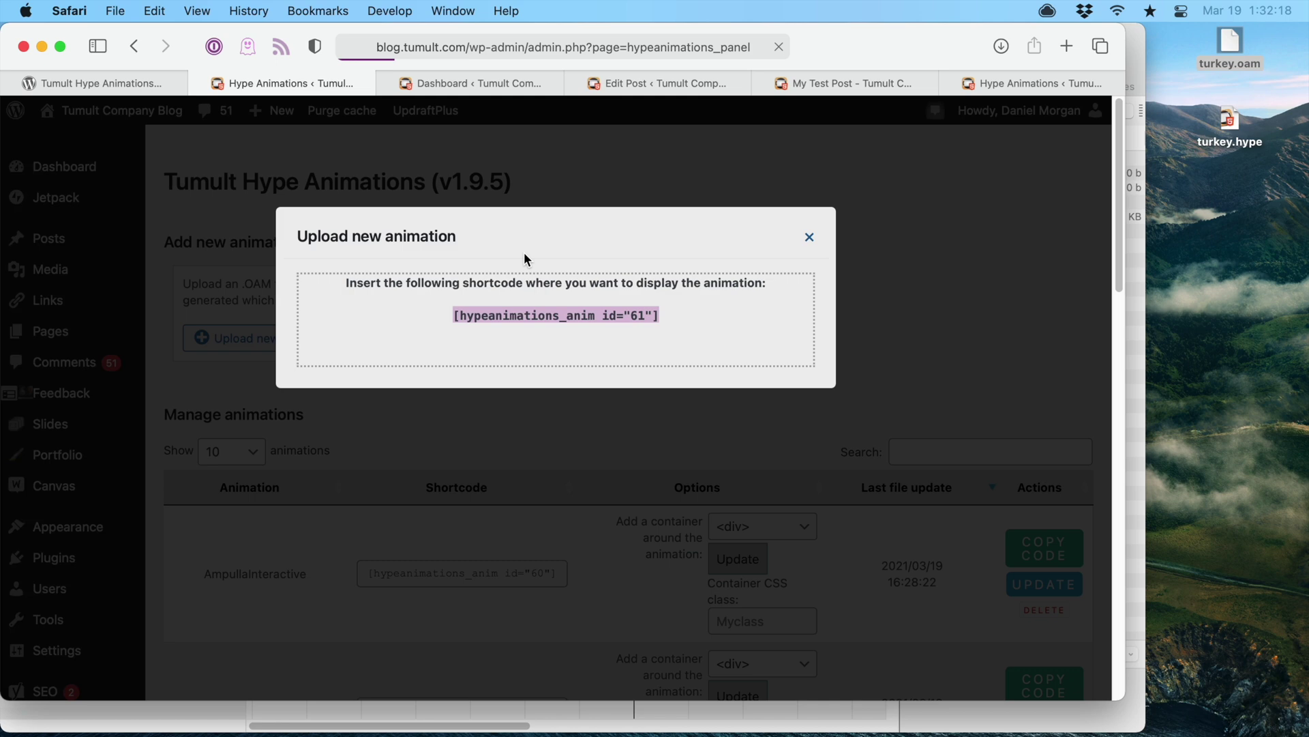
{"action": "scroll", "coordinate": [594, 245], "scroll_direction": "down", "scroll_amount": 5}
{"action": "scroll", "coordinate": [594, 247], "scroll_direction": "down", "scroll_amount": 1}
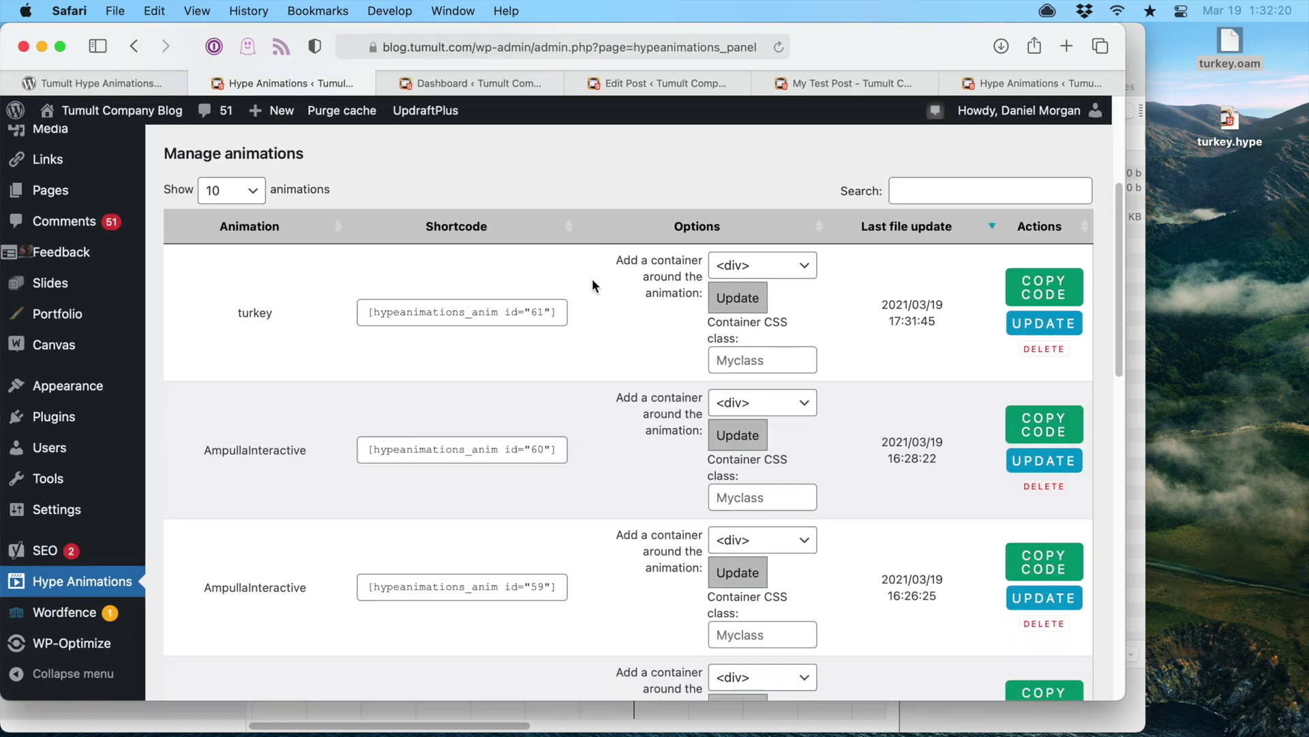
{"action": "left_click", "coordinate": [771, 273]}
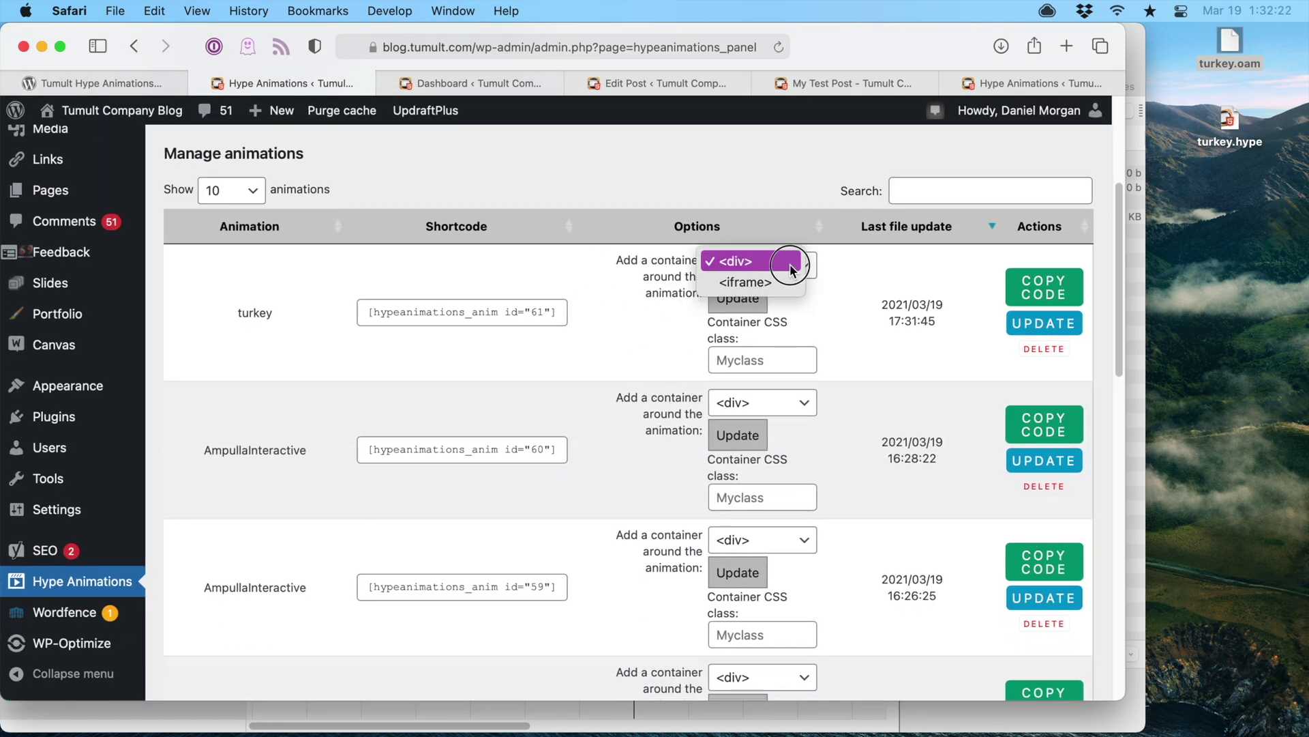
Leave the container unchanged and bring up turkey.hype's Head HTML editor at line 4 via the Document inspector
{"action": "left_click", "coordinate": [845, 272]}
{"action": "key", "text": "super+Tab"}
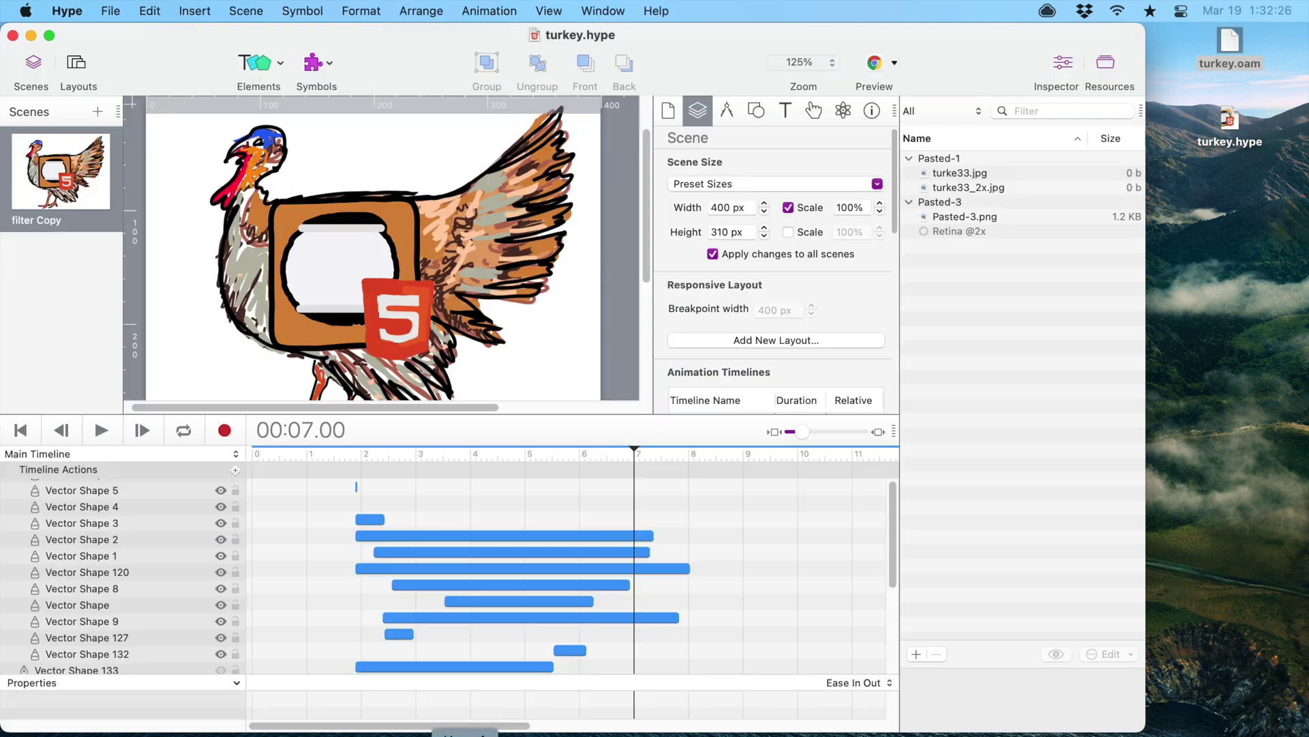
{"action": "left_click", "coordinate": [665, 111]}
{"action": "scroll", "coordinate": [719, 332], "scroll_direction": "down", "scroll_amount": 2}
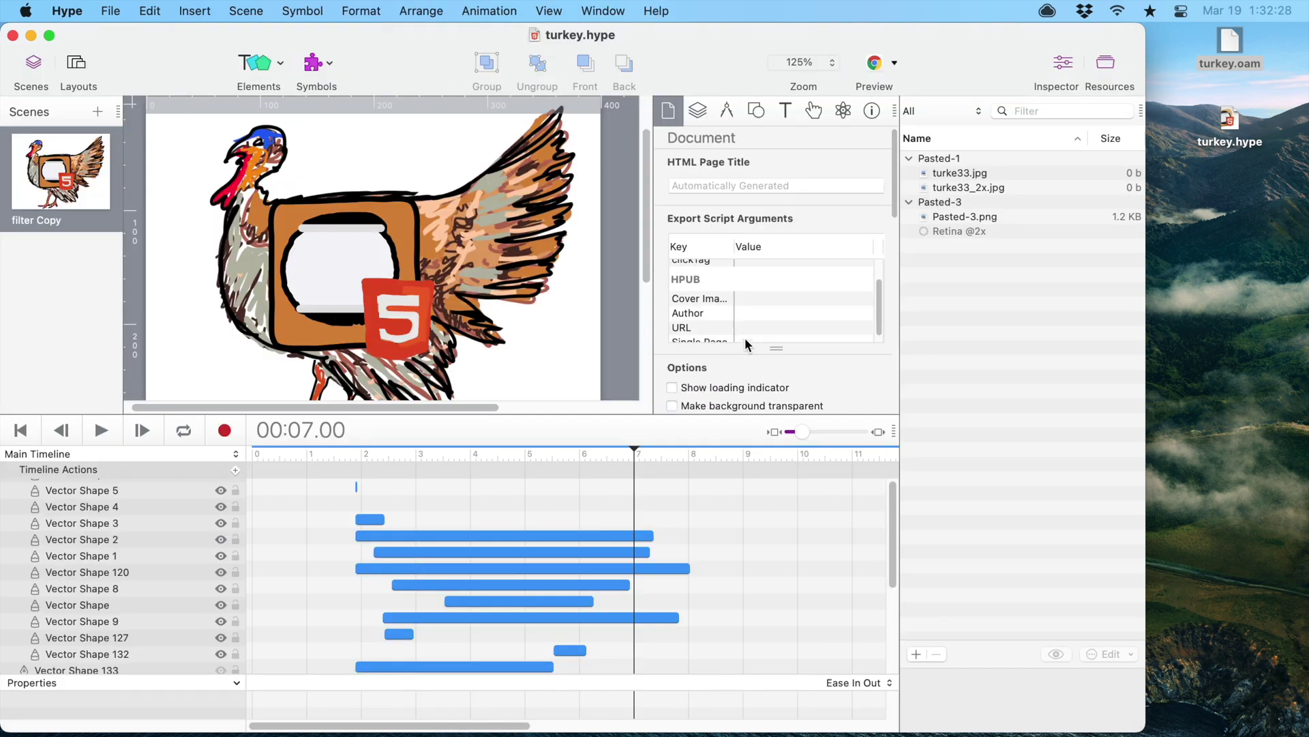
{"action": "scroll", "coordinate": [772, 384], "scroll_direction": "down", "scroll_amount": 3}
{"action": "scroll", "coordinate": [771, 379], "scroll_direction": "down", "scroll_amount": 3}
{"action": "left_click", "coordinate": [775, 322]}
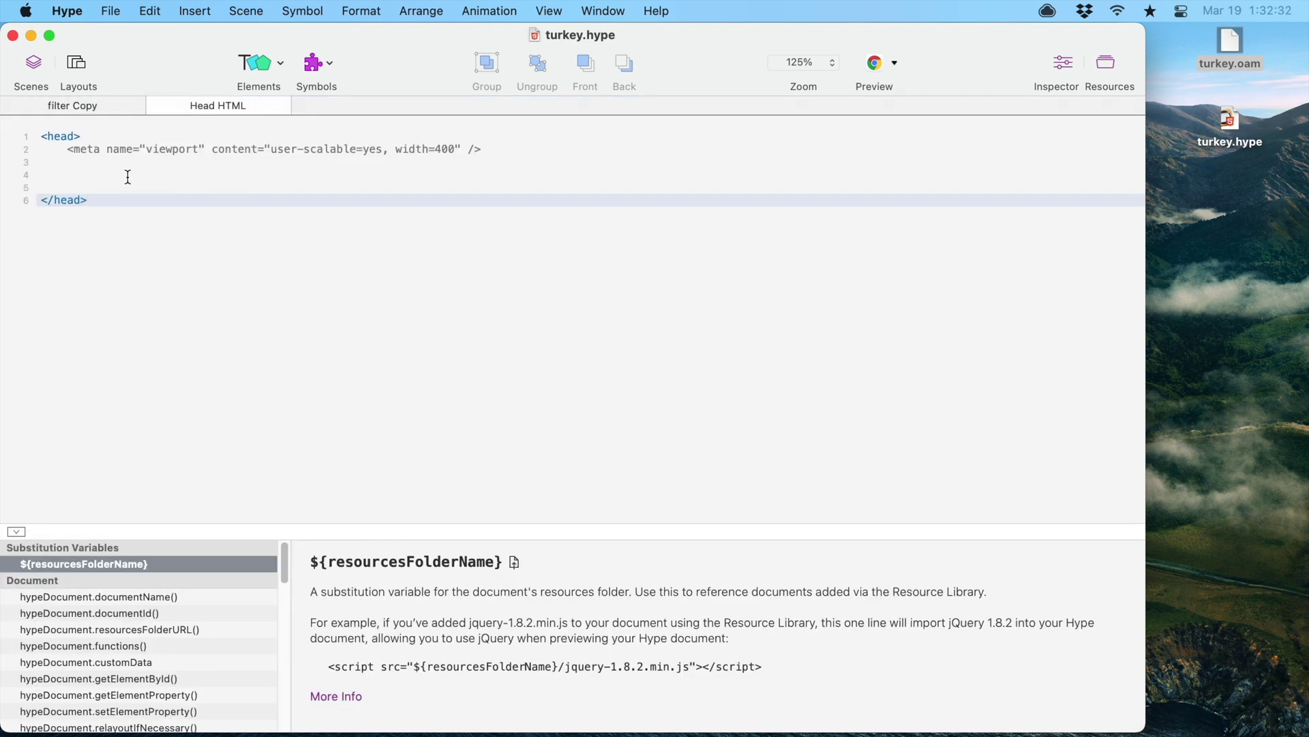
{"action": "left_click", "coordinate": [86, 175]}
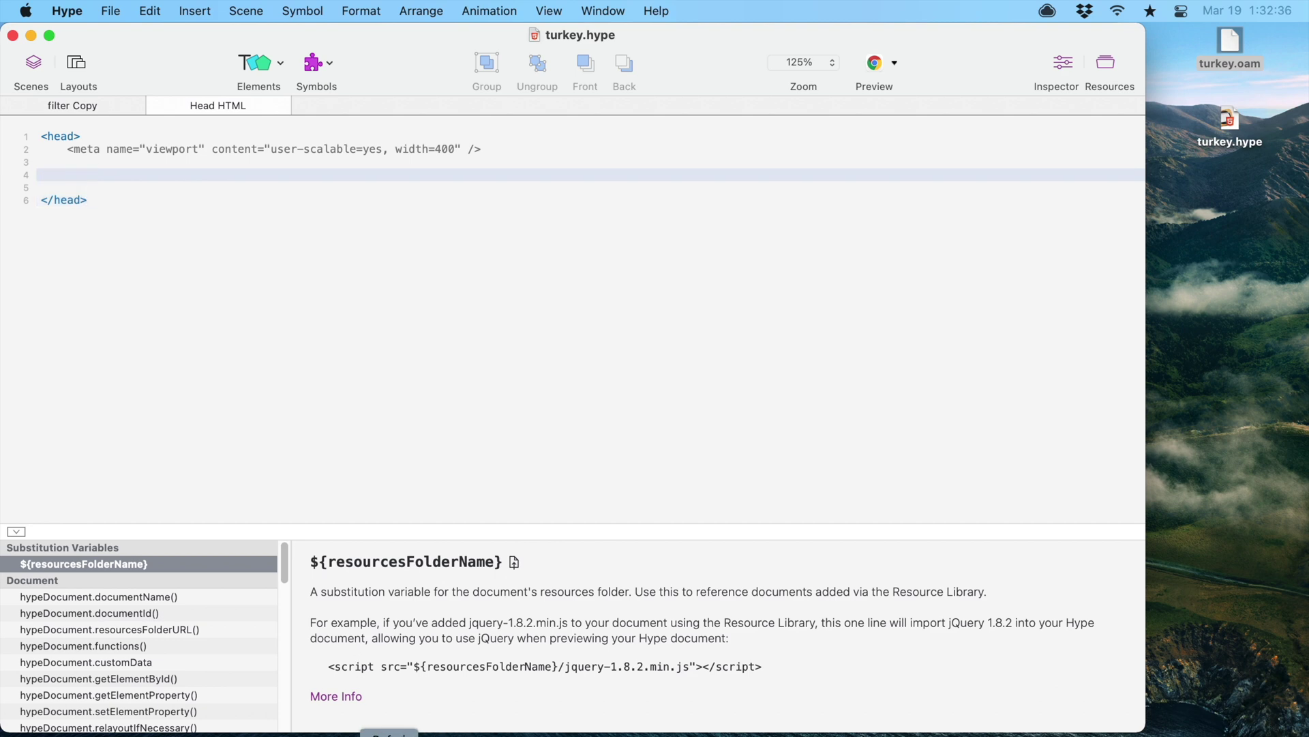
{"action": "left_click", "coordinate": [389, 732]}
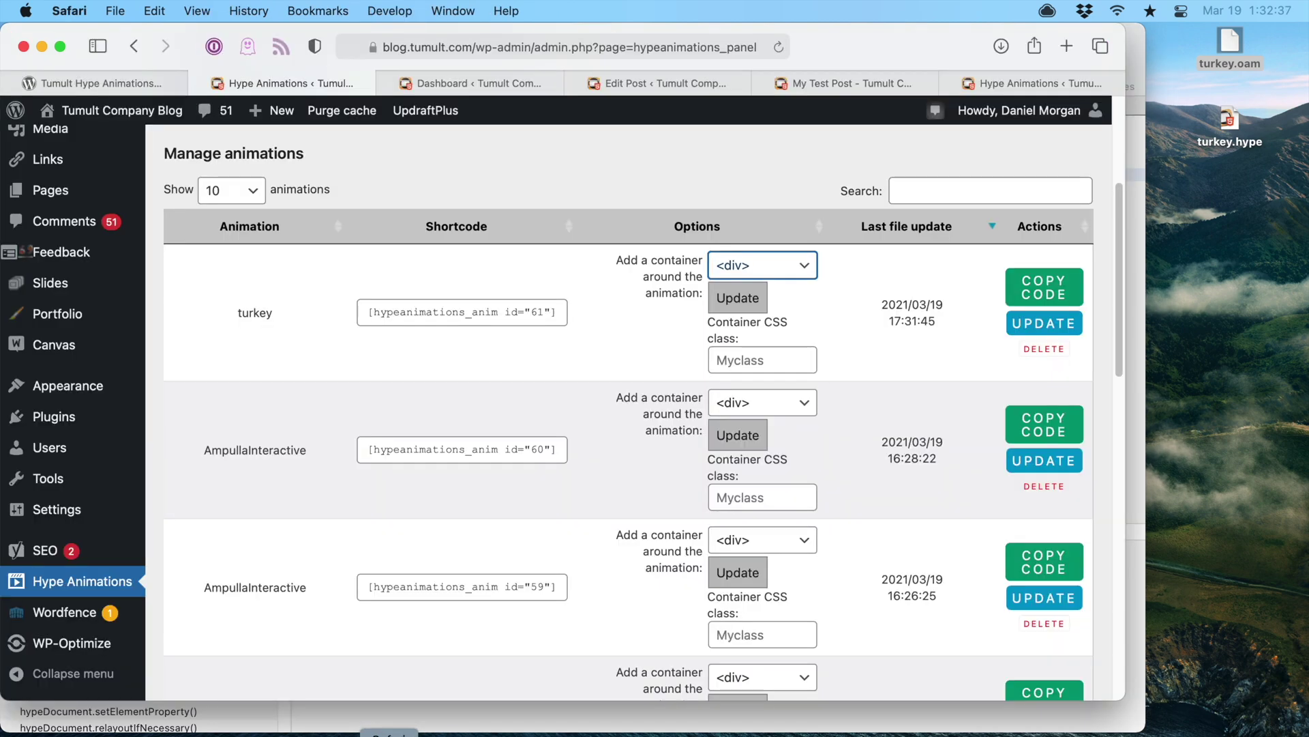
Switch the turkey row's container from <div> to <iframe>, save it, and show its embed code
{"action": "left_click", "coordinate": [780, 269]}
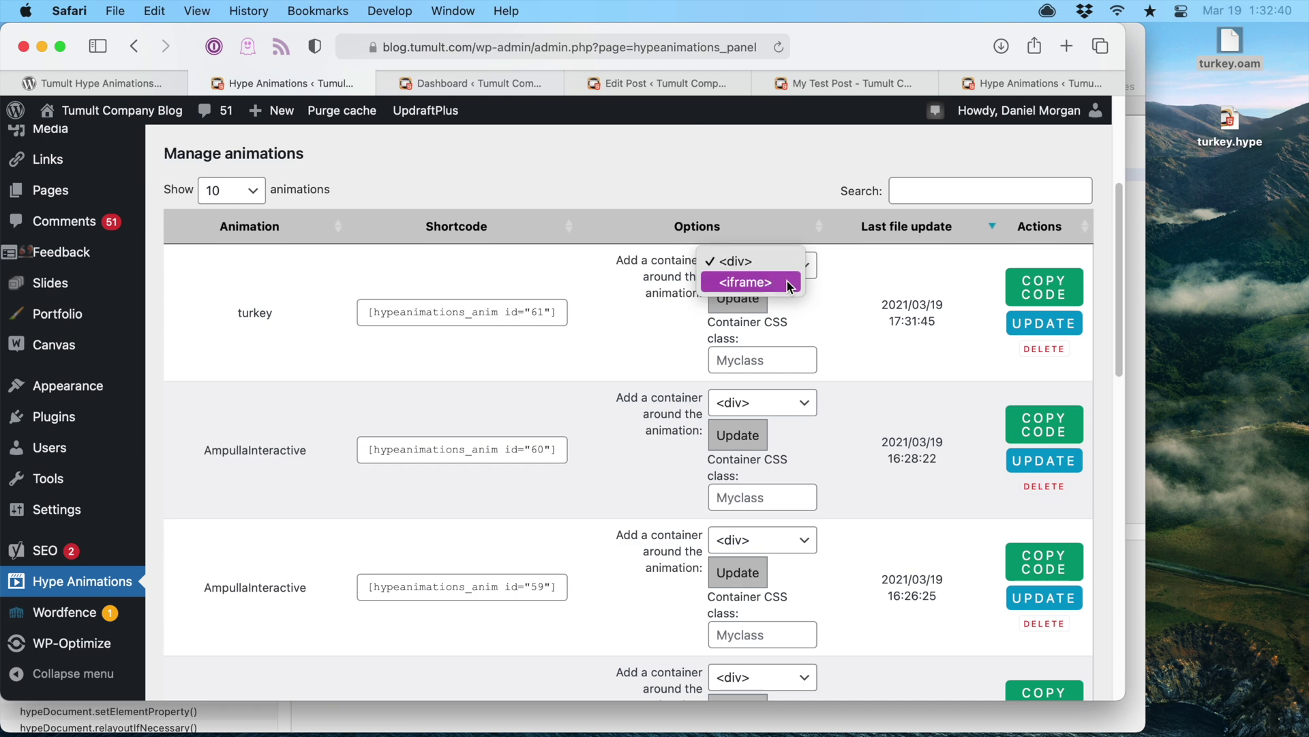
{"action": "left_click", "coordinate": [790, 286]}
{"action": "left_click", "coordinate": [727, 296]}
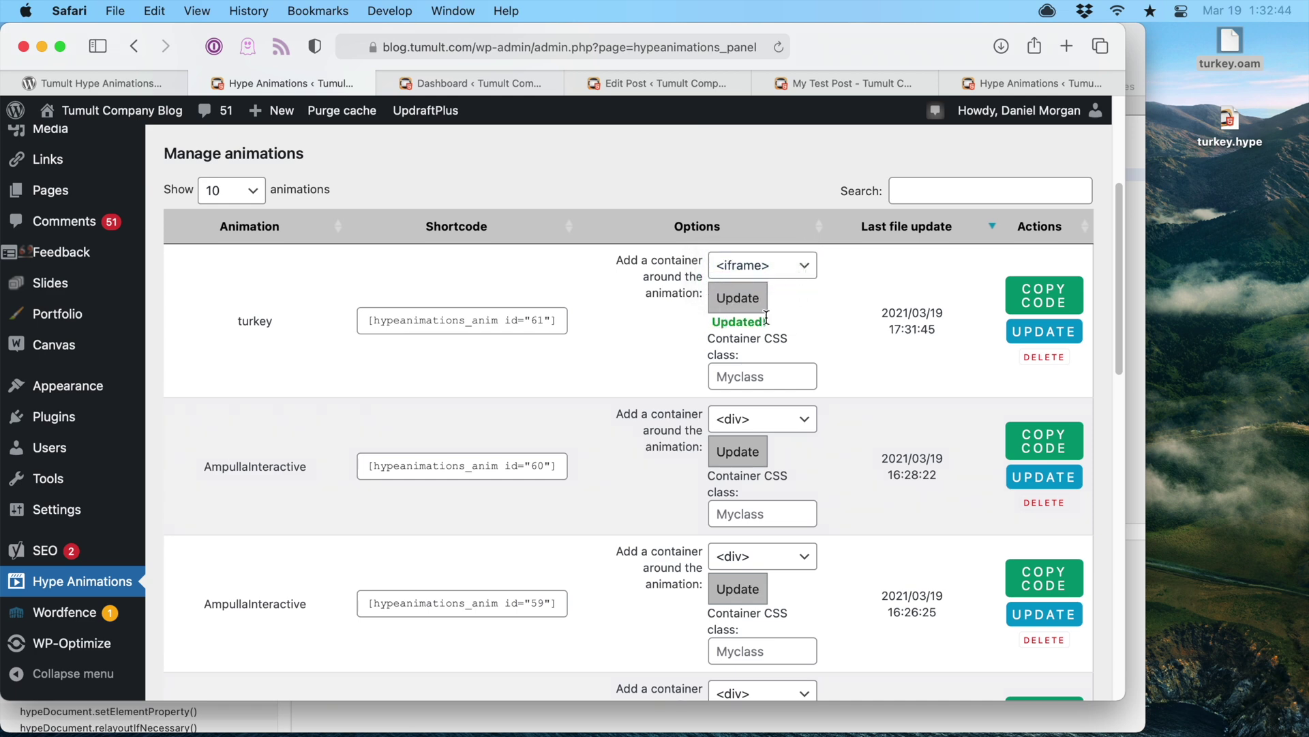
{"action": "left_click", "coordinate": [803, 377]}
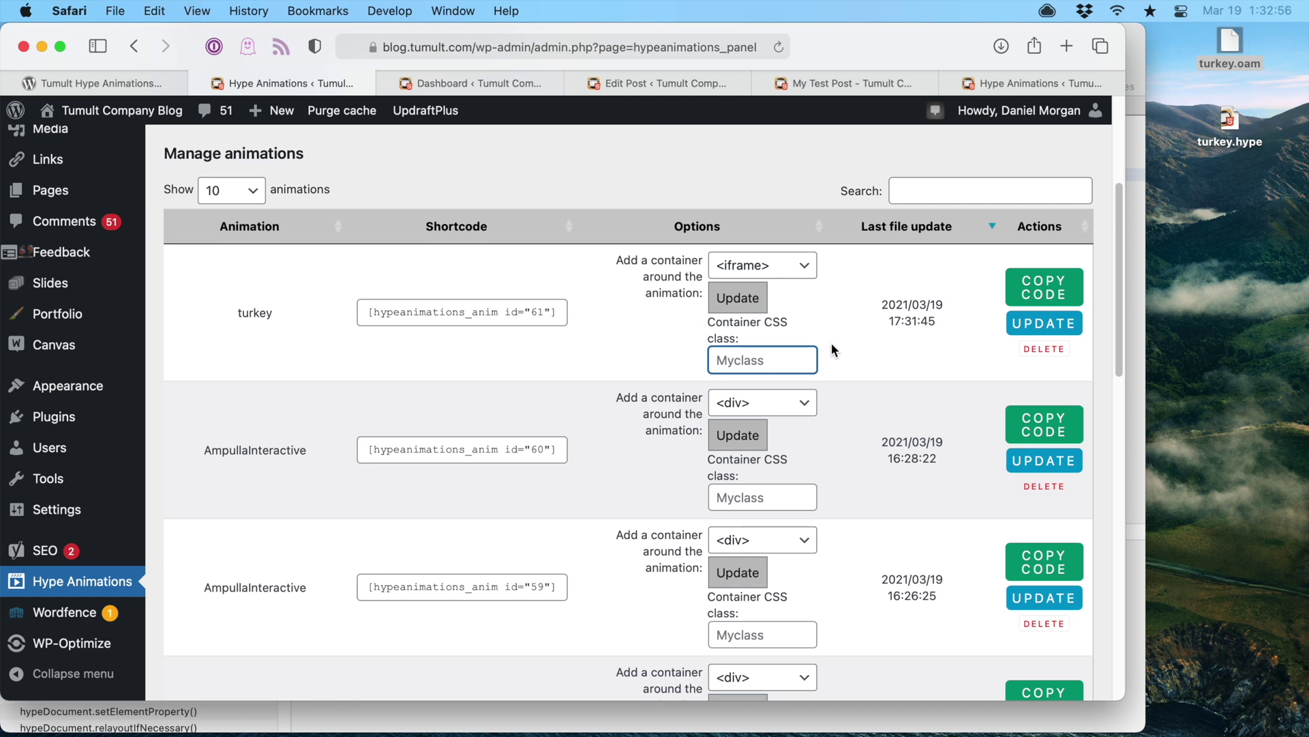
{"action": "left_click", "coordinate": [1035, 295]}
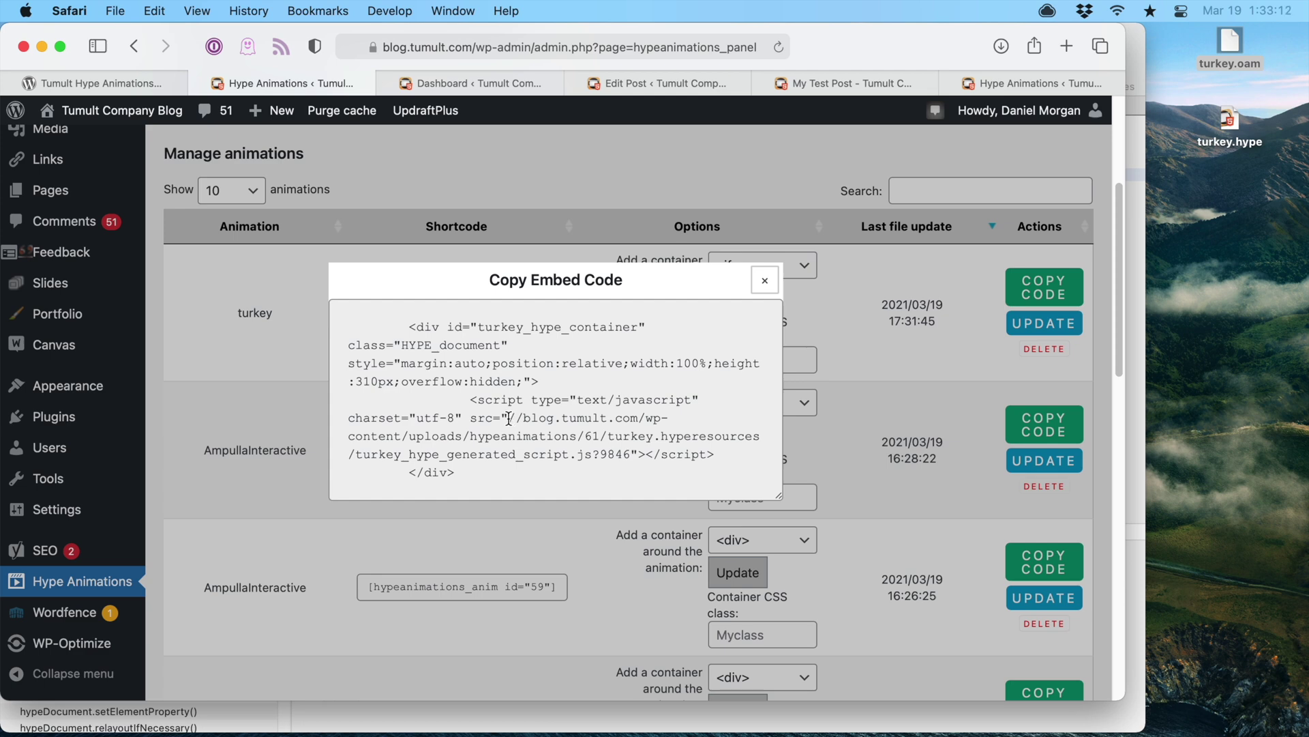
Close the Copy Embed Code dialog and start updating the turkey row's uploaded file
{"action": "left_click", "coordinate": [761, 282]}
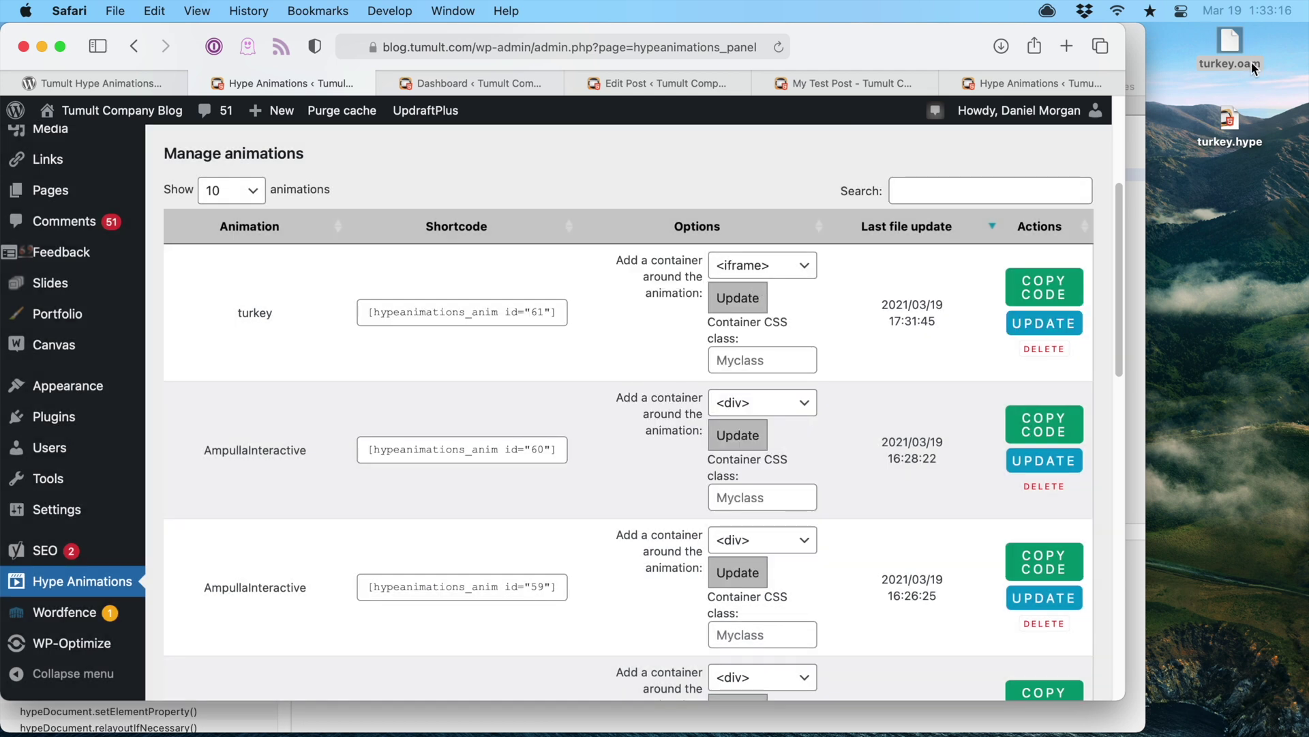
{"action": "left_click", "coordinate": [1043, 324]}
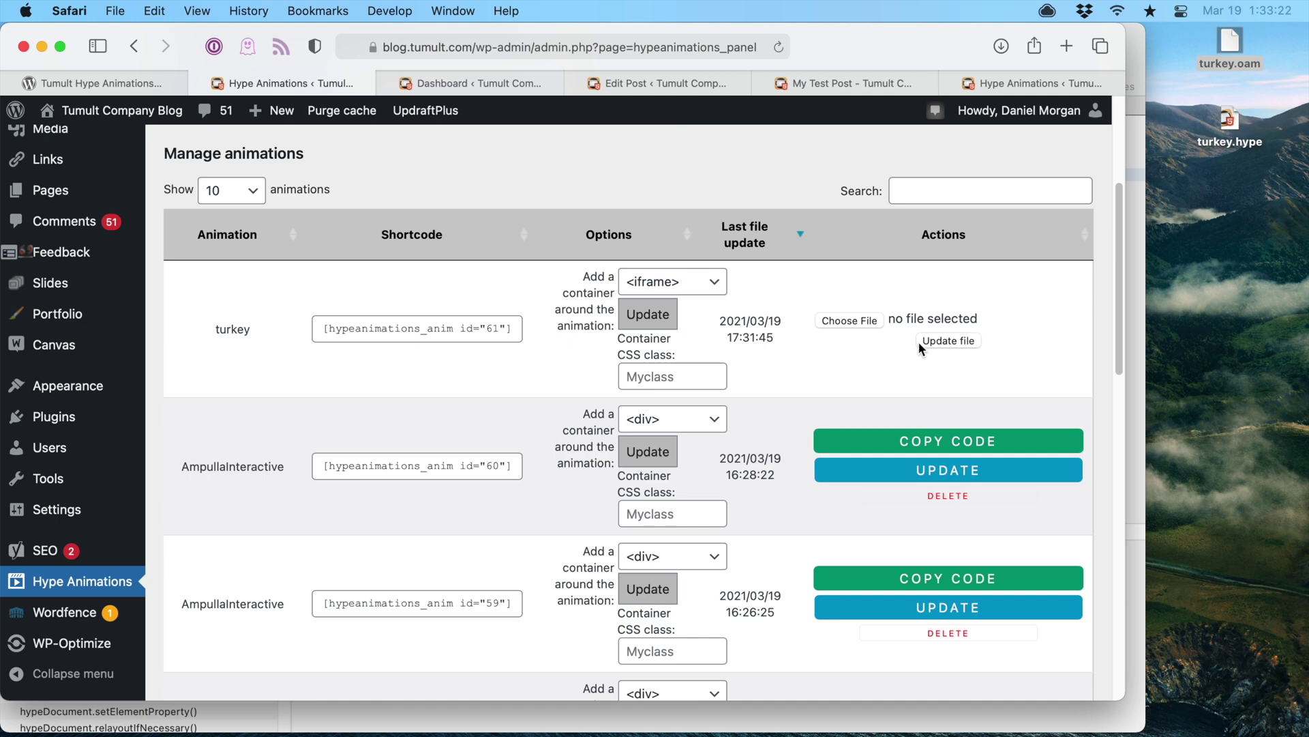
{"action": "scroll", "coordinate": [804, 407], "scroll_direction": "down", "scroll_amount": 1}
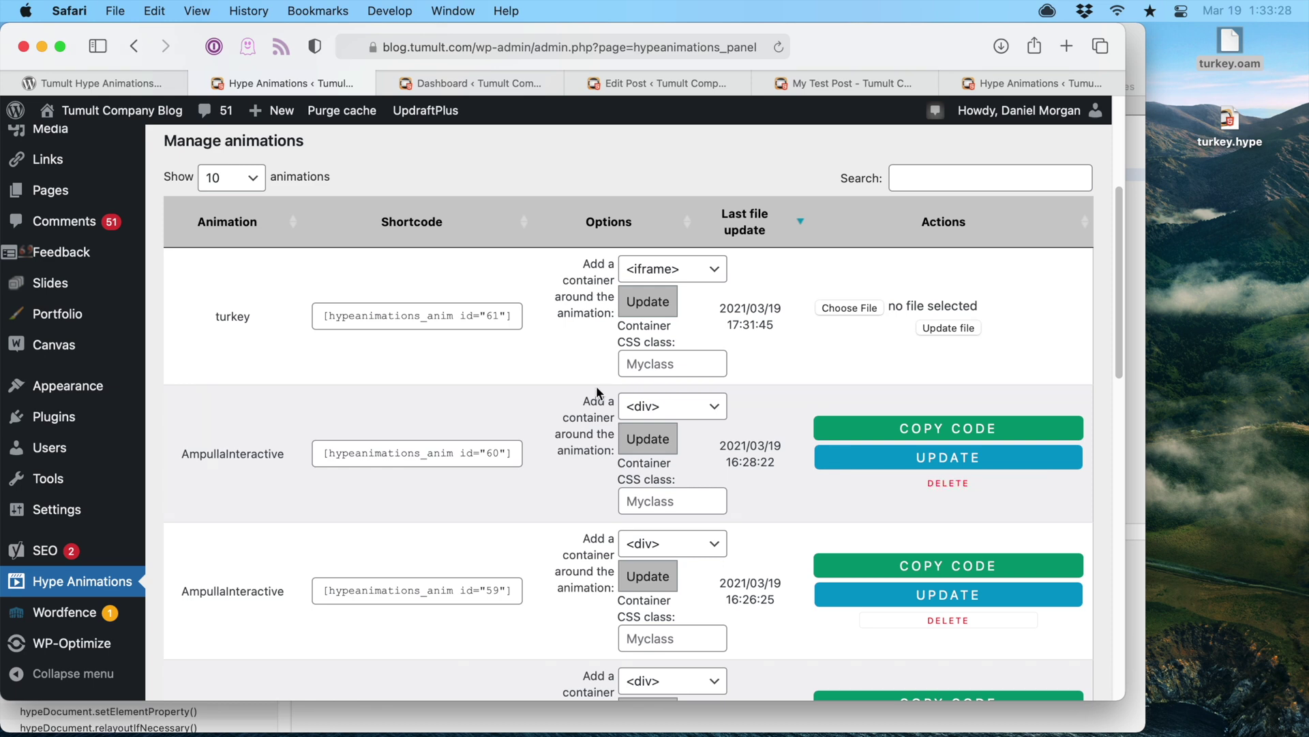
{"action": "scroll", "coordinate": [525, 341], "scroll_direction": "up", "scroll_amount": 5}
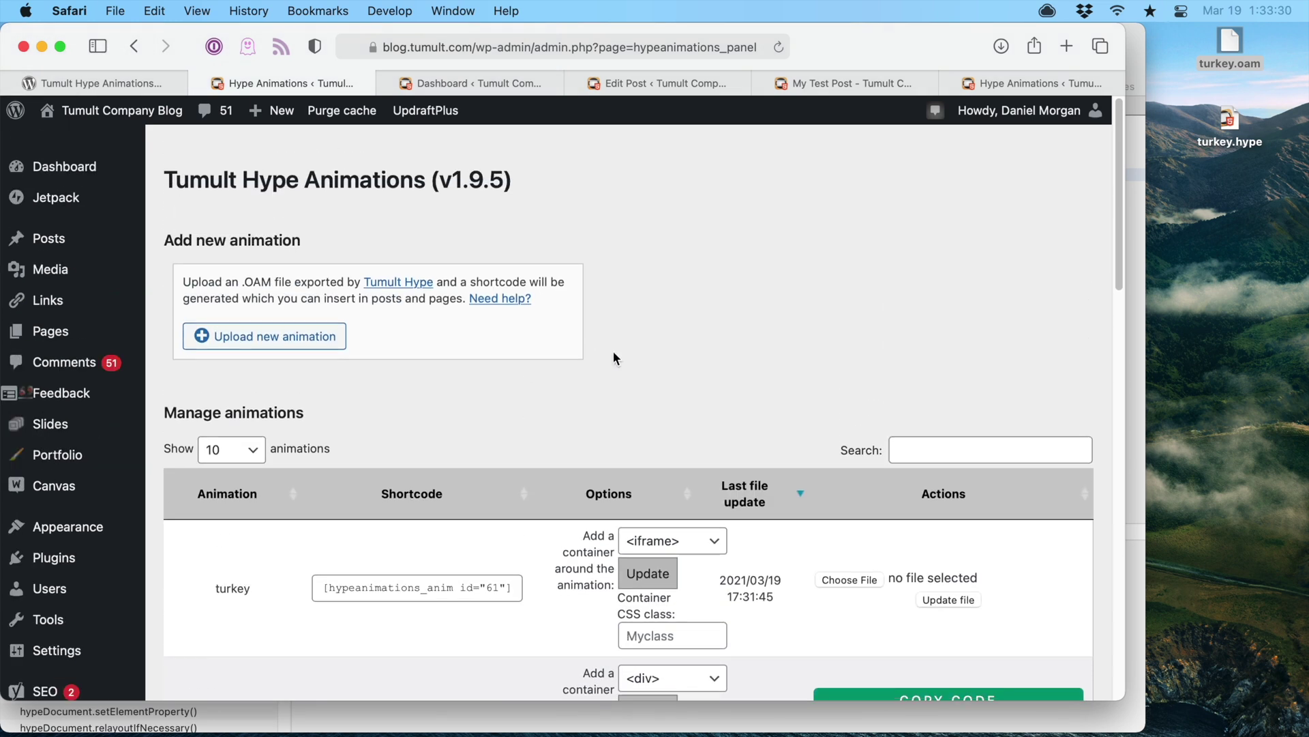
{"action": "scroll", "coordinate": [613, 351], "scroll_direction": "down", "scroll_amount": 4}
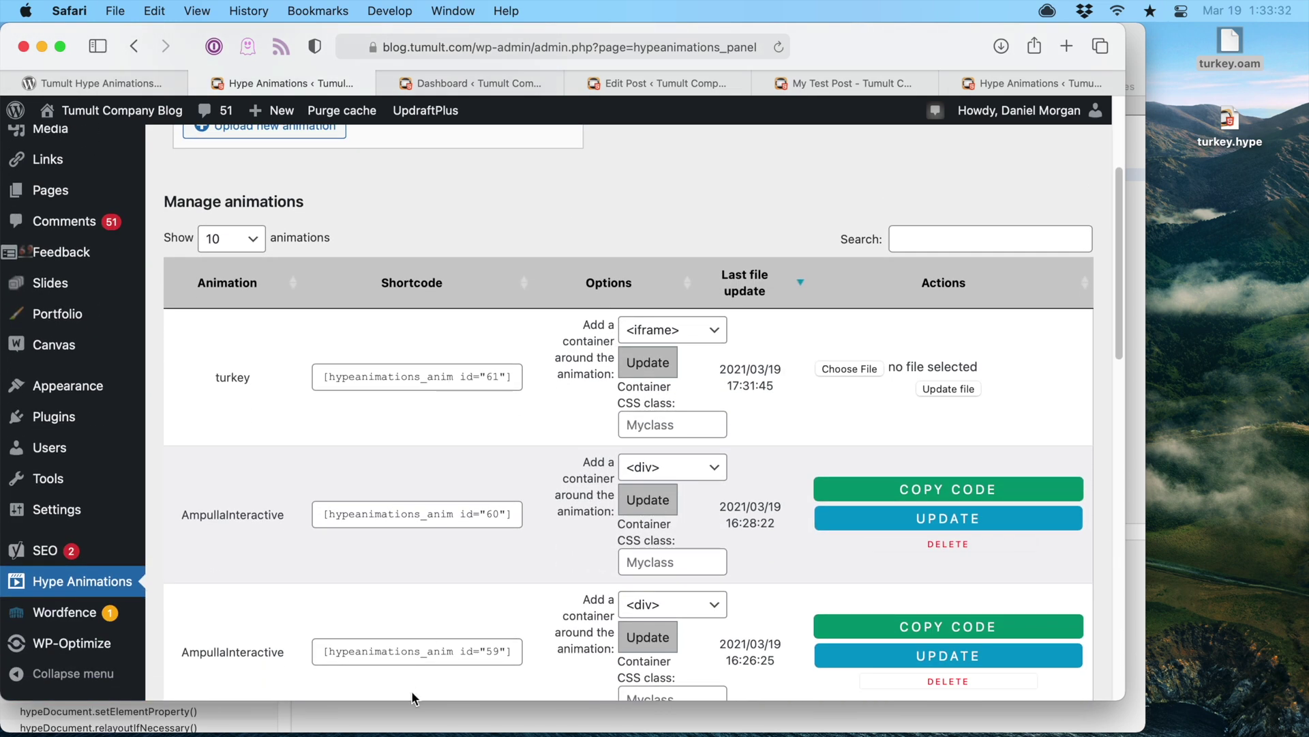
Return to the filter Copy scene's Scene Size settings and select the turkey group
{"action": "left_click", "coordinate": [418, 723]}
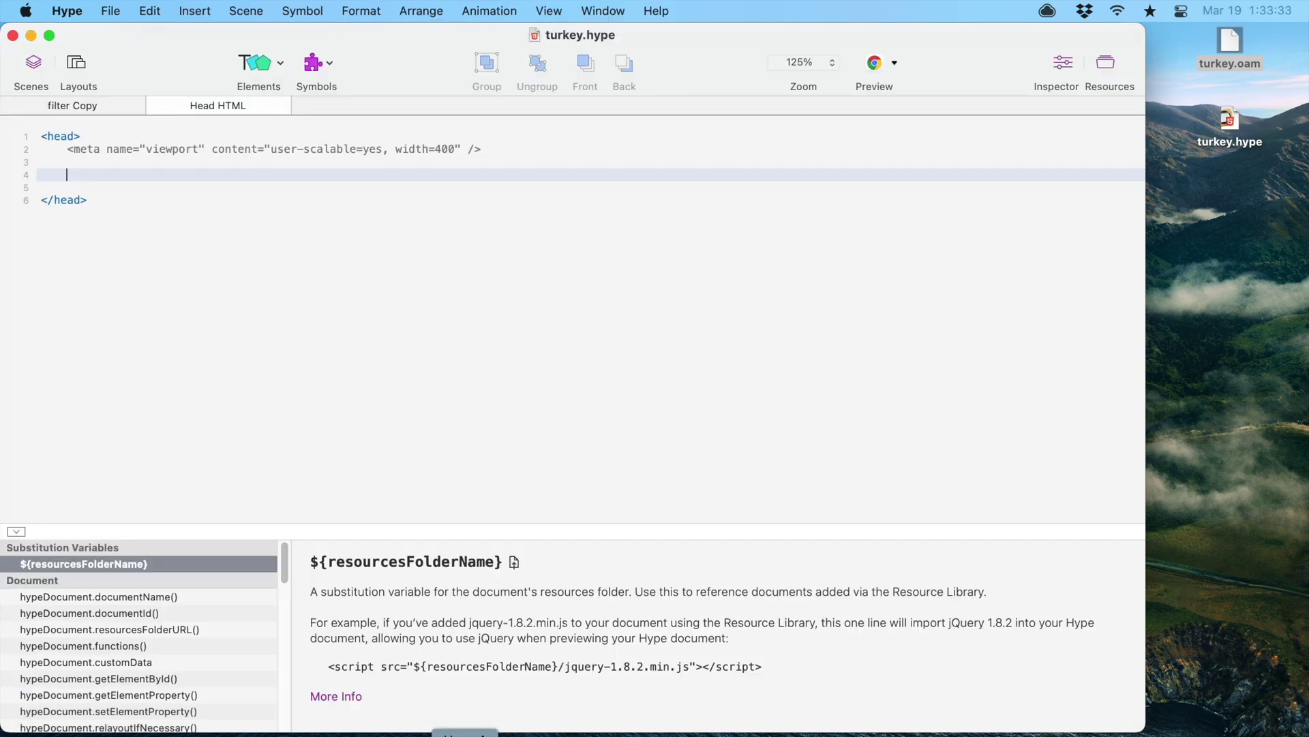
{"action": "left_click", "coordinate": [113, 101]}
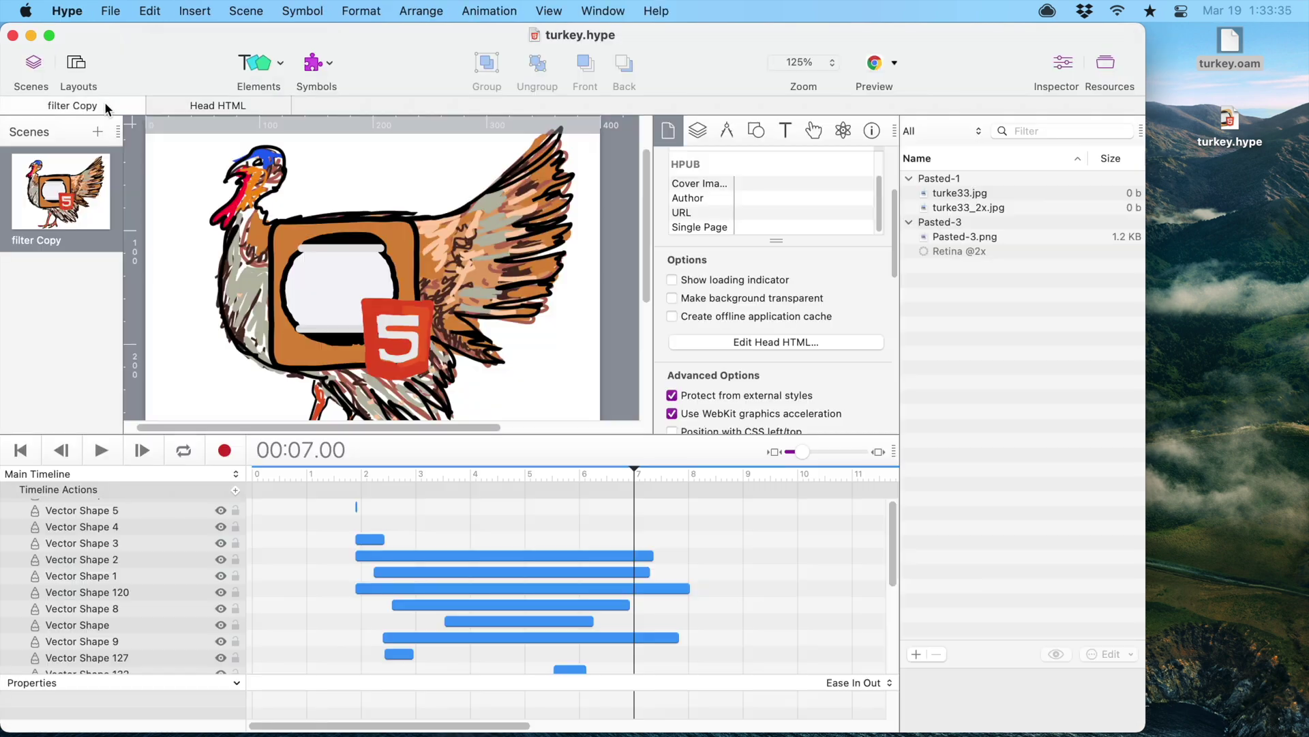
{"action": "left_click", "coordinate": [699, 131]}
{"action": "scroll", "coordinate": [847, 226], "scroll_direction": "up", "scroll_amount": 4}
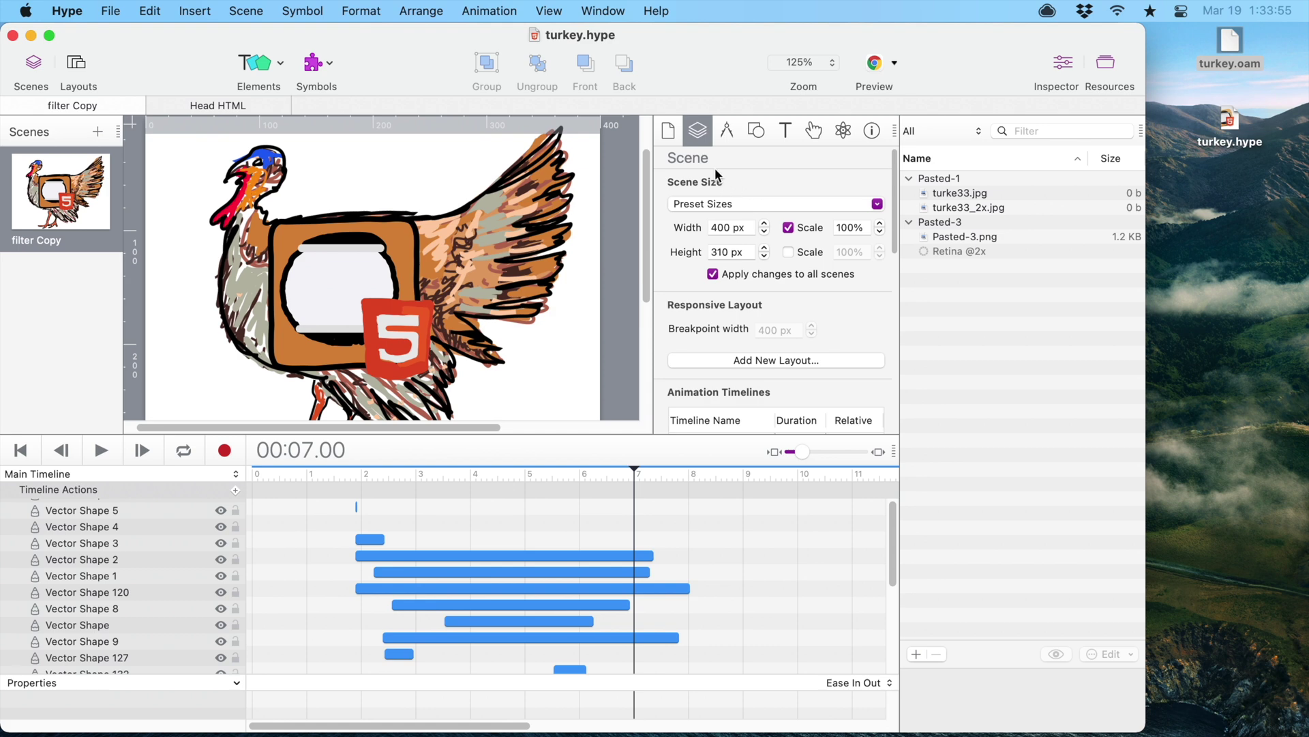
{"action": "left_click", "coordinate": [517, 242]}
Show the turkey group's Metrics inspector with placement, scale and flexible layout settings
{"action": "left_click", "coordinate": [725, 137]}
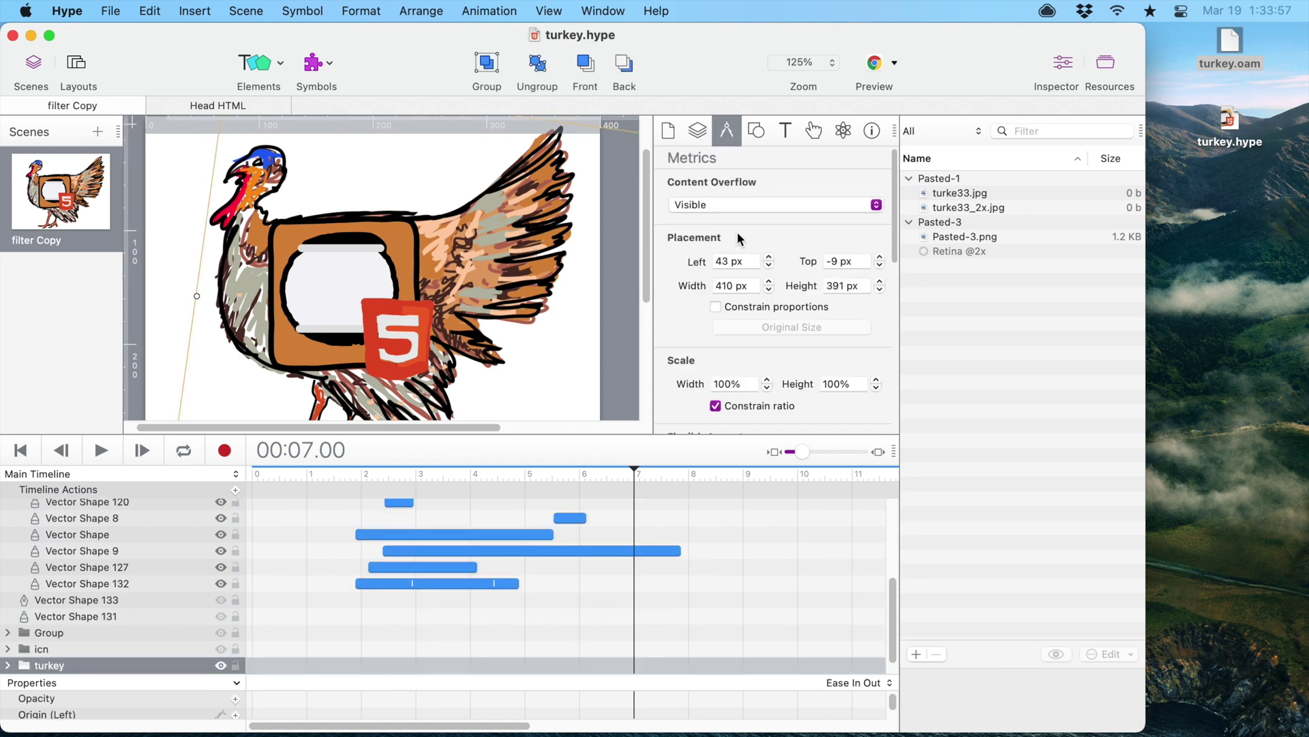
{"action": "scroll", "coordinate": [779, 294], "scroll_direction": "down", "scroll_amount": 5}
{"action": "scroll", "coordinate": [778, 294], "scroll_direction": "down", "scroll_amount": 1}
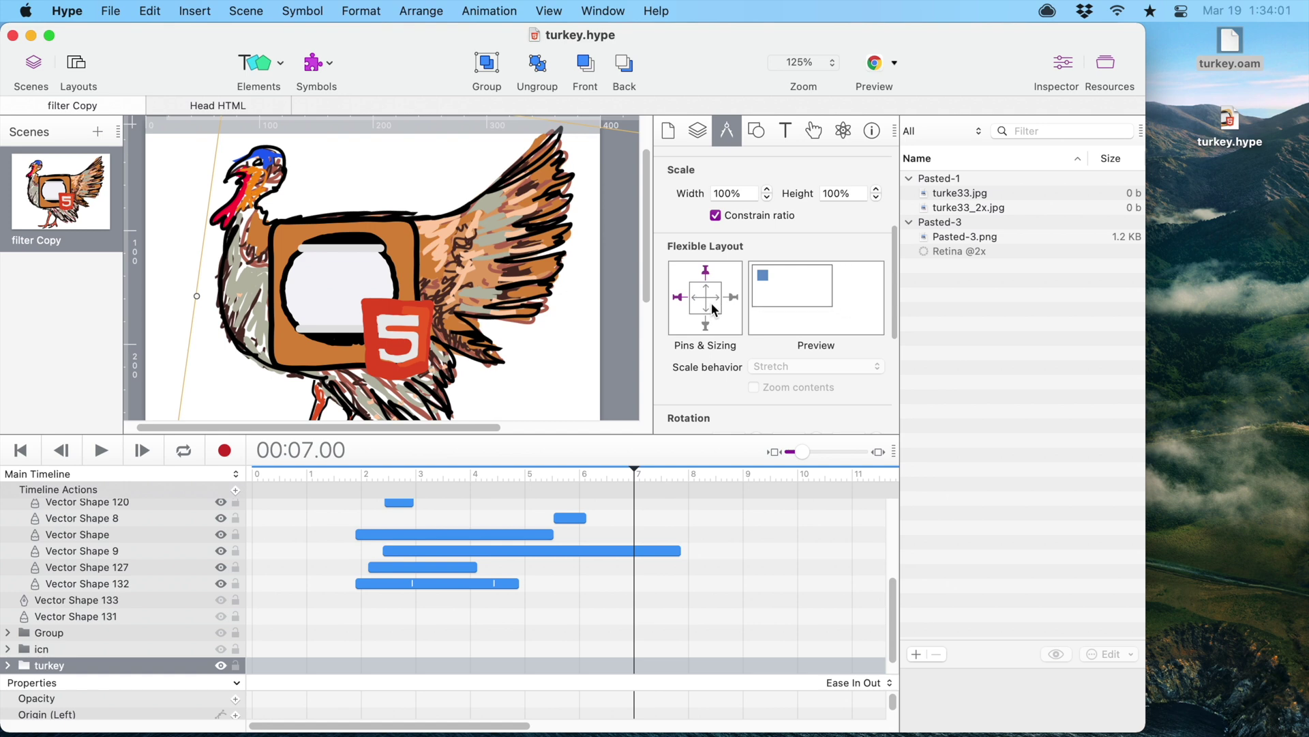
{"action": "scroll", "coordinate": [712, 302], "scroll_direction": "up", "scroll_amount": 1}
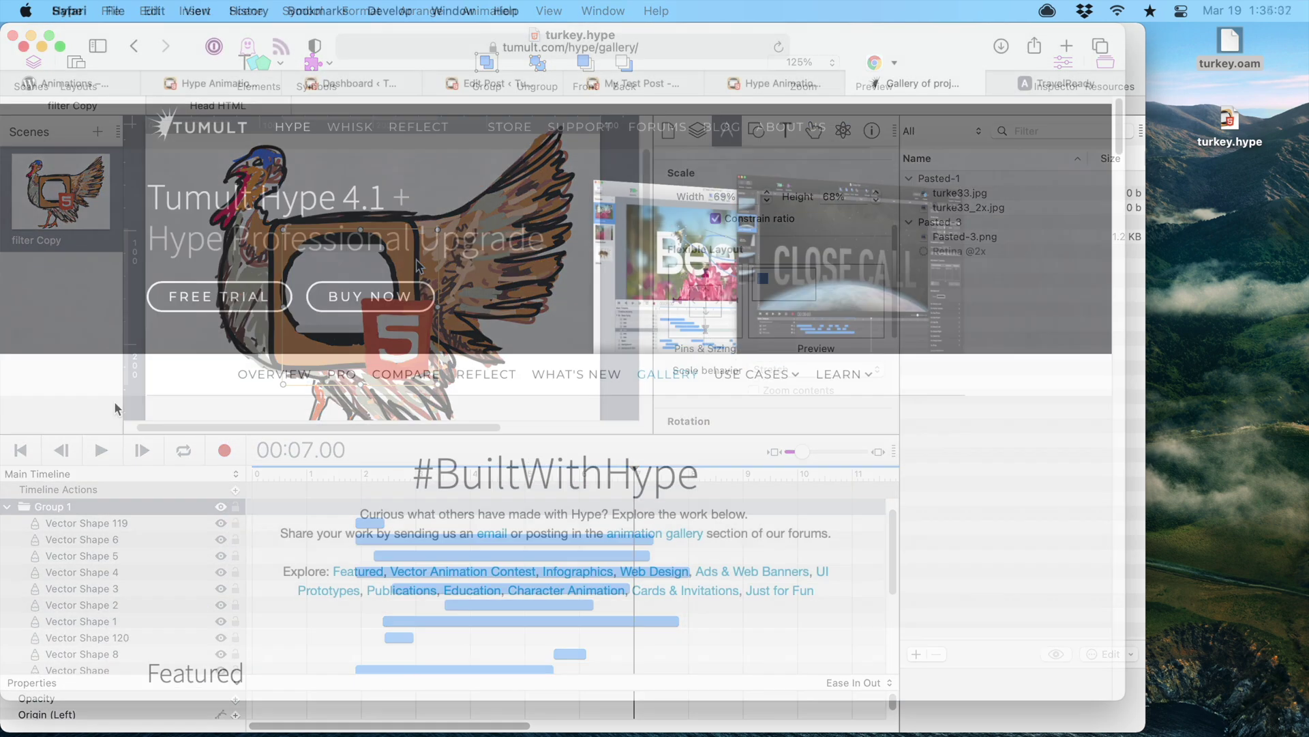
{"action": "scroll", "coordinate": [63, 448], "scroll_direction": "down", "scroll_amount": 5}
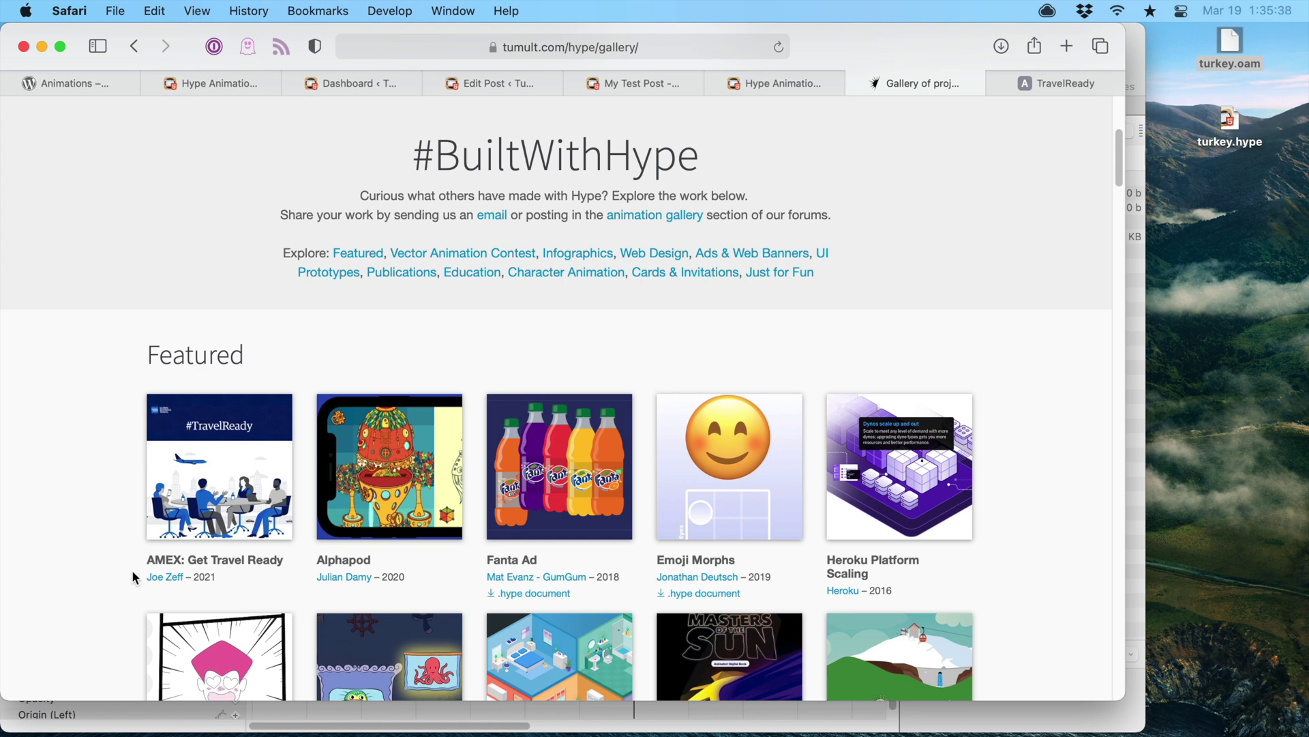
Open the AMEX: Get Travel Ready gallery example and narrow the Safari window
{"action": "left_click", "coordinate": [236, 499]}
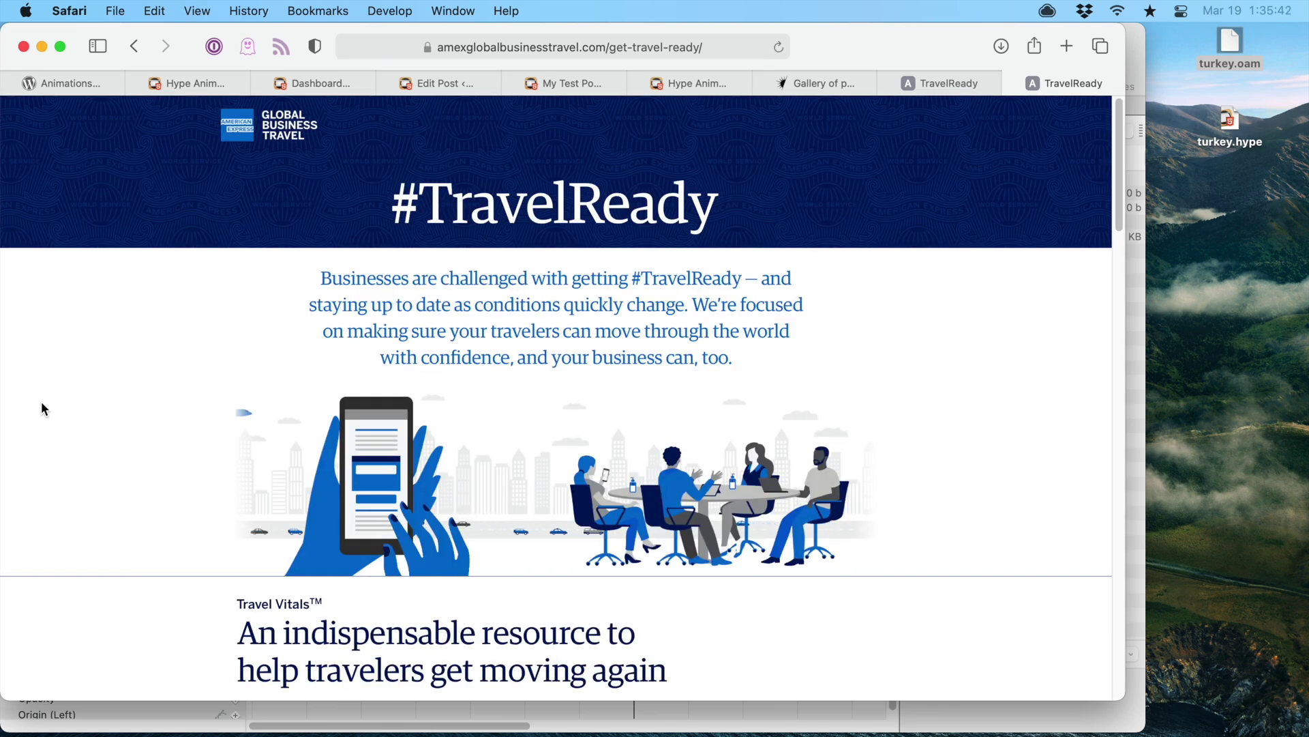
{"action": "scroll", "coordinate": [42, 409], "scroll_direction": "down", "scroll_amount": 4}
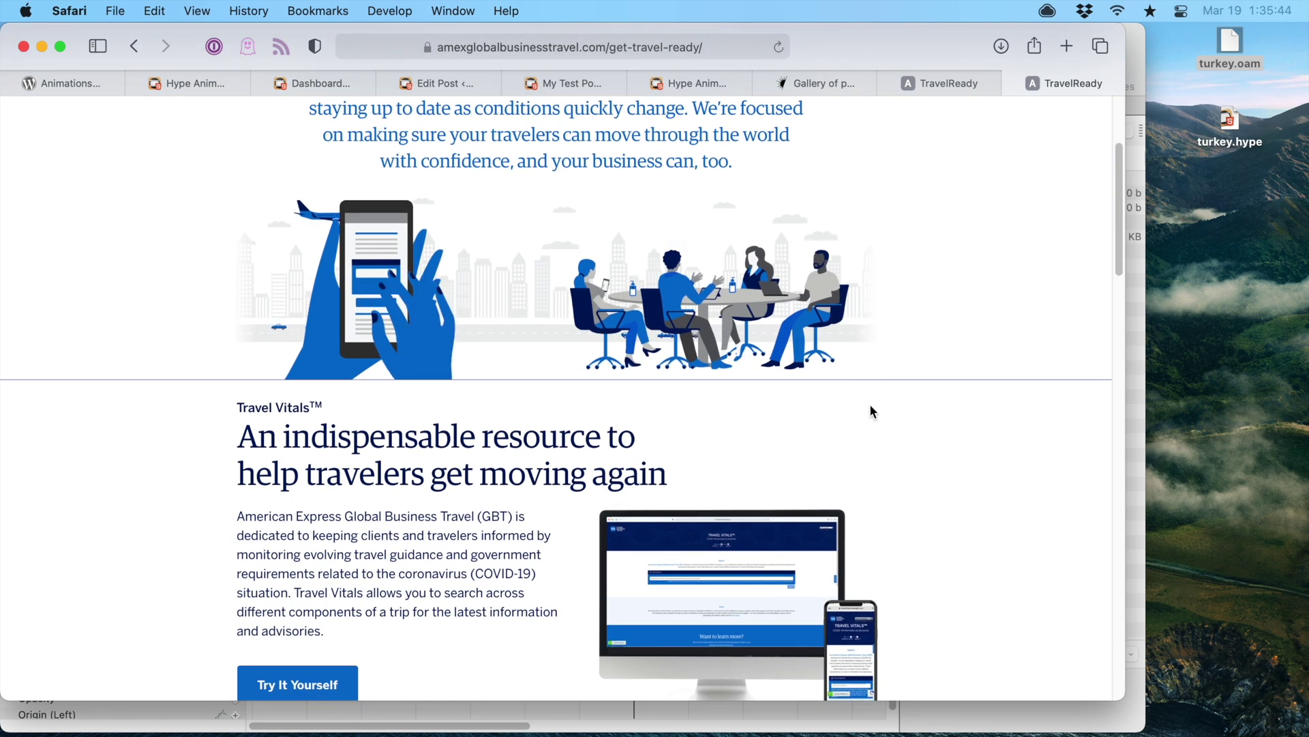
{"action": "mouse_move", "coordinate": [1126, 357]}
{"action": "left_mouse_down"}
{"action": "mouse_move", "coordinate": [366, 351]}
{"action": "mouse_move", "coordinate": [874, 409]}
{"action": "left_mouse_up"}
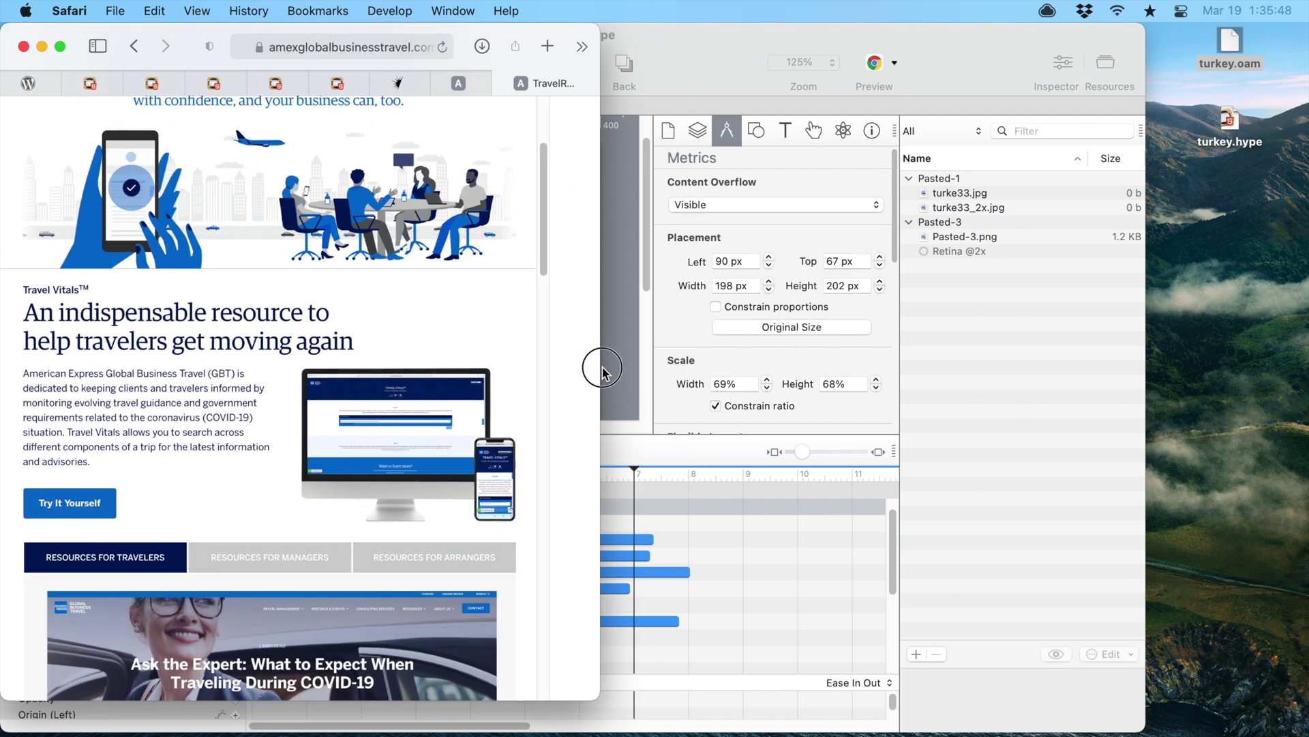
{"action": "scroll", "coordinate": [864, 379], "scroll_direction": "down", "scroll_amount": 1}
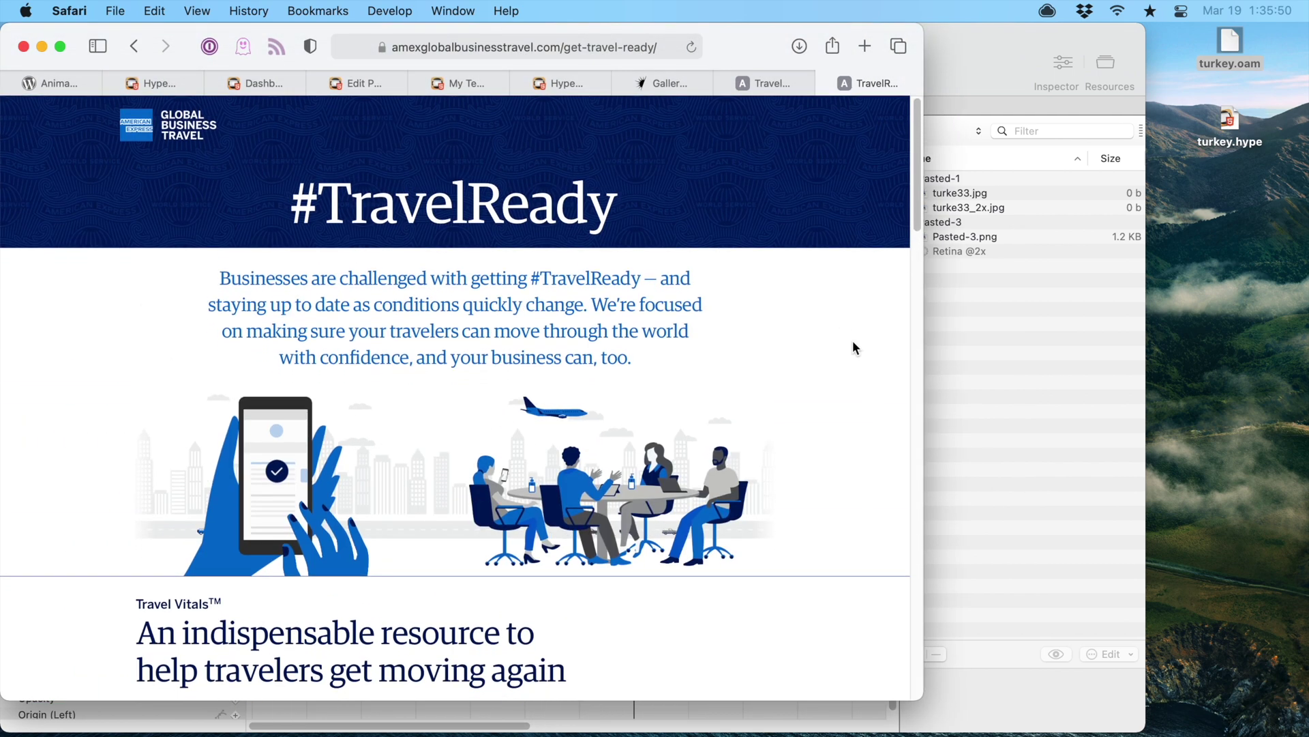